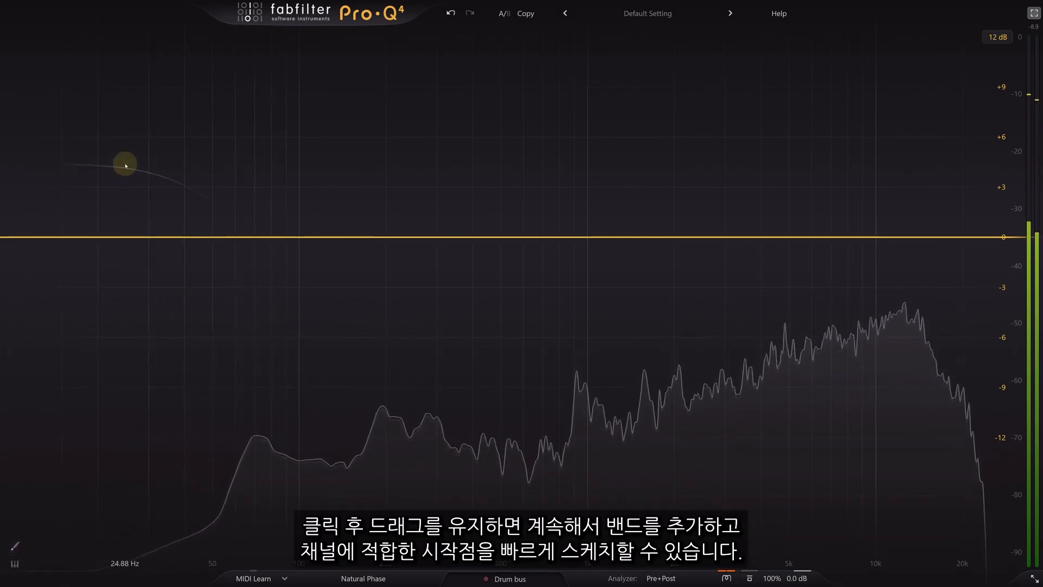
- Sketch a curve with a cut near 173 Hz, an upper boost and a high cut, then commit it as bands
{"action": "left_click_drag", "start_coordinate": [194, 184], "coordinate": [376, 308]}
{"action": "mouse_move", "coordinate": [559, 212]}
{"action": "left_mouse_down"}
{"action": "mouse_move", "coordinate": [750, 222]}
{"action": "mouse_move", "coordinate": [856, 308]}
{"action": "left_mouse_up"}
{"action": "left_click_drag", "start_coordinate": [938, 342], "coordinate": [935, 348]}
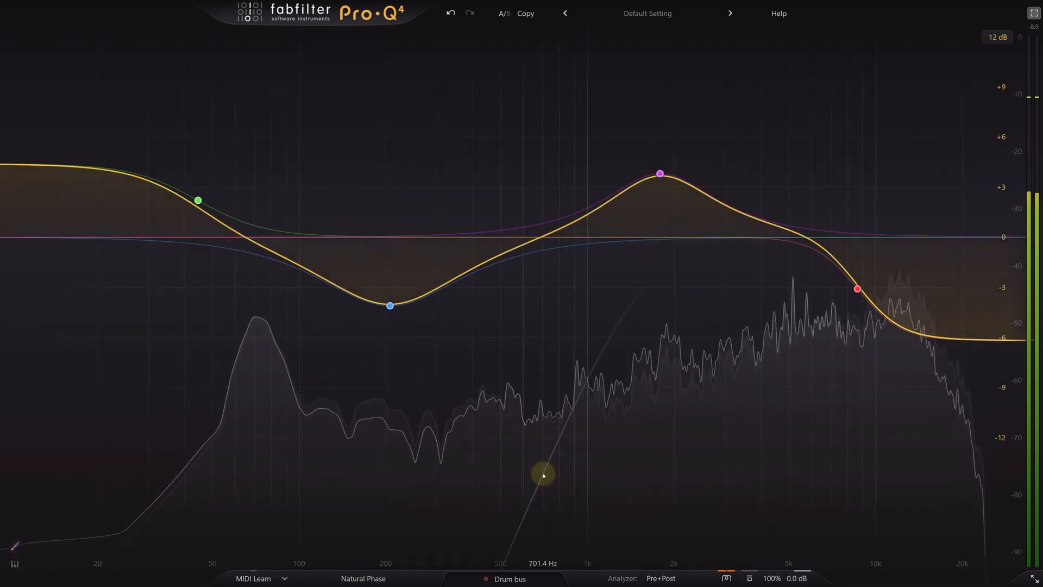
- Shift the low shelf to about 83 Hz, the mid dip to about 327 Hz, and the upper boost to about 2 kHz with less gain
{"action": "left_click_drag", "start_coordinate": [198, 200], "coordinate": [276, 205]}
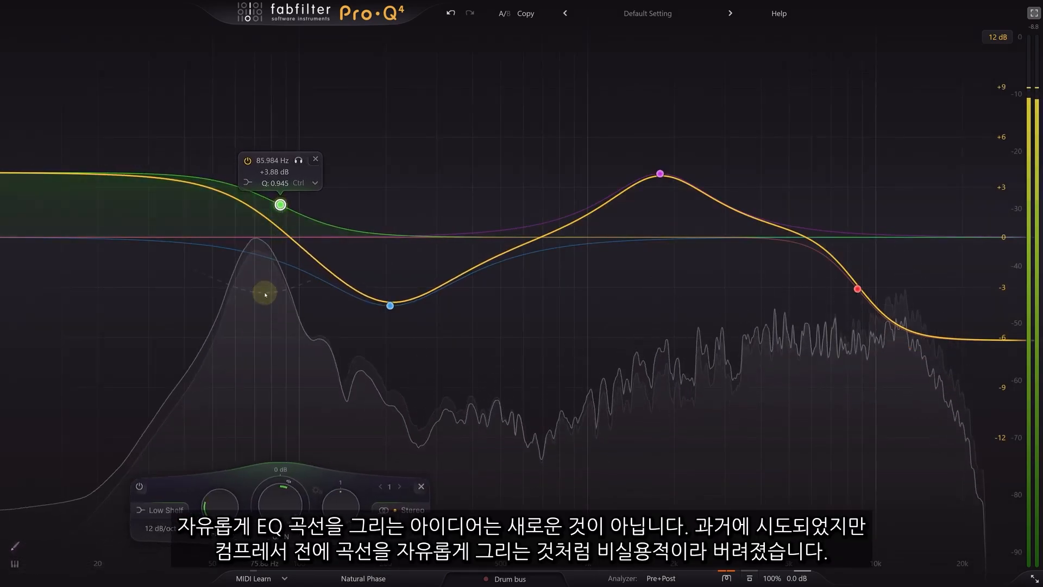
{"action": "left_click_drag", "start_coordinate": [390, 306], "coordinate": [447, 310]}
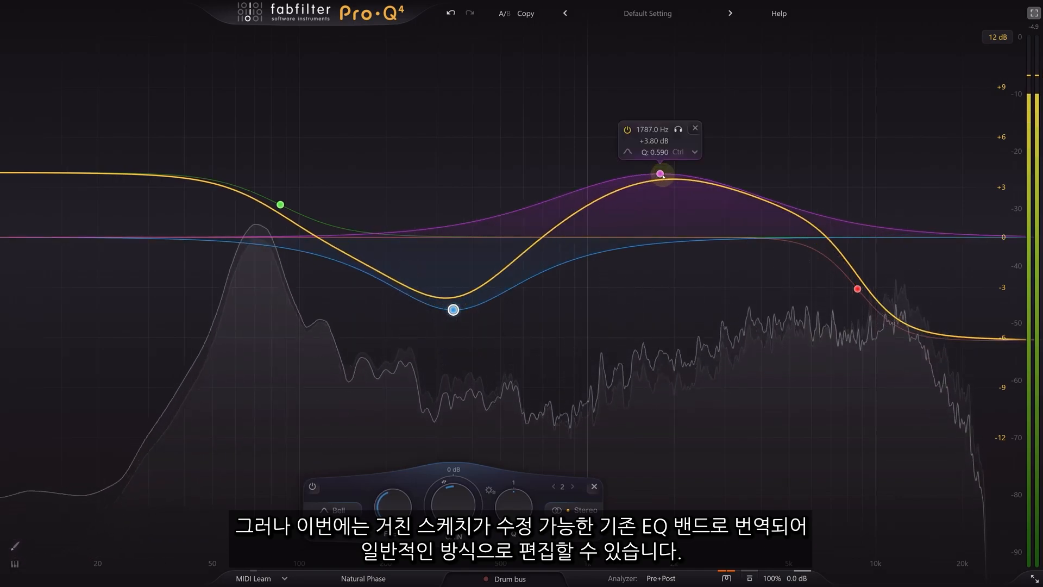
{"action": "left_click_drag", "start_coordinate": [662, 176], "coordinate": [690, 203]}
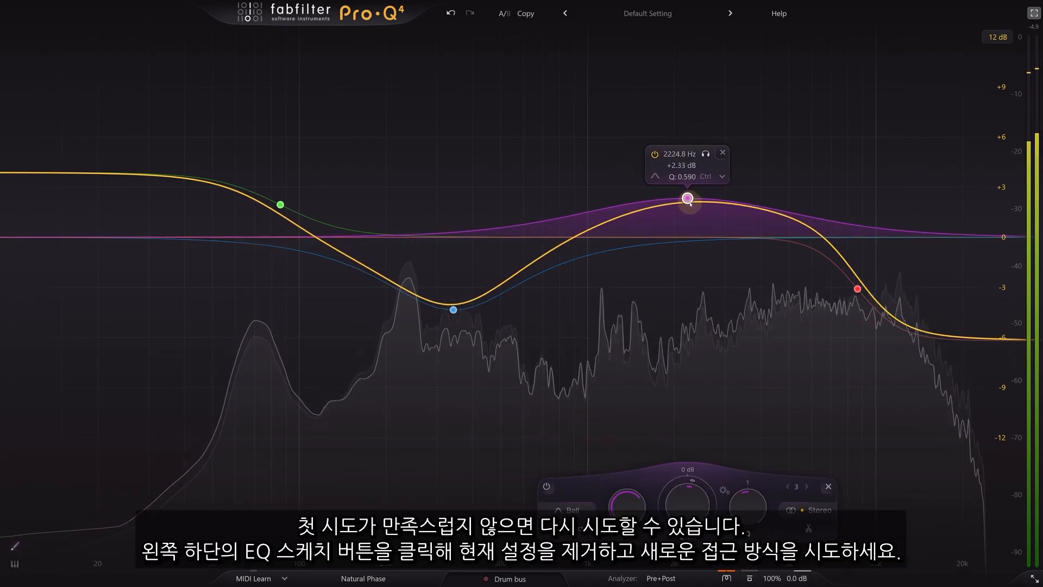
- Clear all bands and sketch a new curve: 43 Hz low cut, dip near 804 Hz, steep high cut near 10 kHz
{"action": "left_click", "coordinate": [14, 547]}
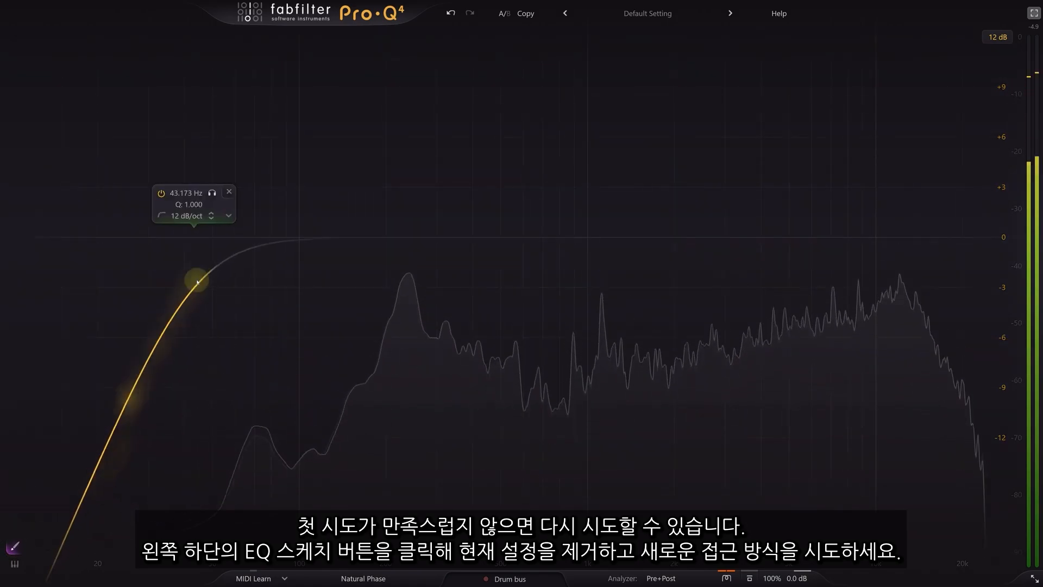
{"action": "mouse_move", "coordinate": [197, 280]}
{"action": "left_mouse_down"}
{"action": "mouse_move", "coordinate": [252, 174]}
{"action": "mouse_move", "coordinate": [284, 157]}
{"action": "mouse_move", "coordinate": [412, 259]}
{"action": "mouse_move", "coordinate": [548, 336]}
{"action": "left_mouse_up"}
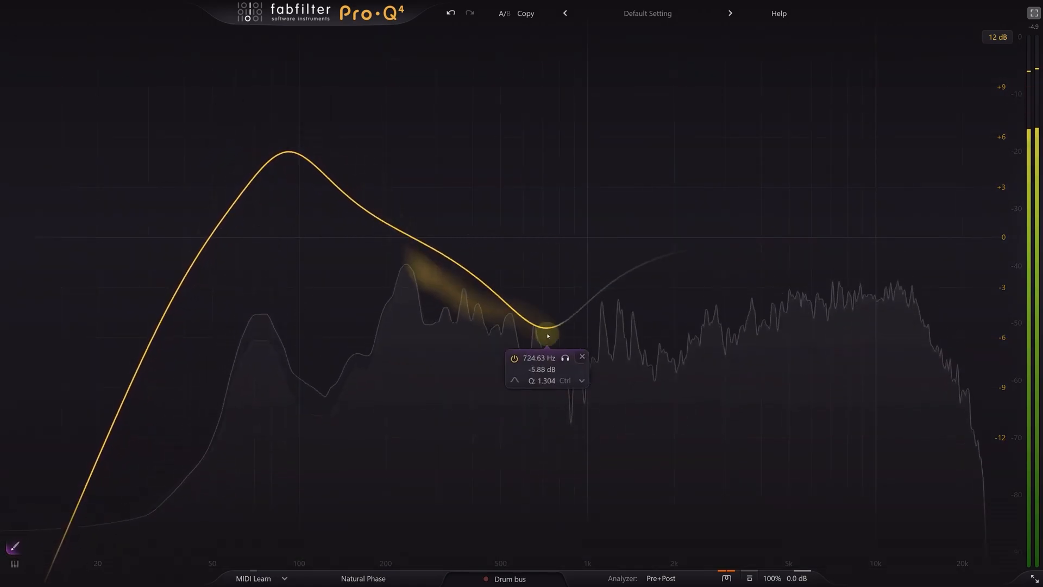
{"action": "mouse_move", "coordinate": [686, 172]}
{"action": "left_mouse_down"}
{"action": "mouse_move", "coordinate": [744, 163]}
{"action": "mouse_move", "coordinate": [934, 231]}
{"action": "left_mouse_up"}
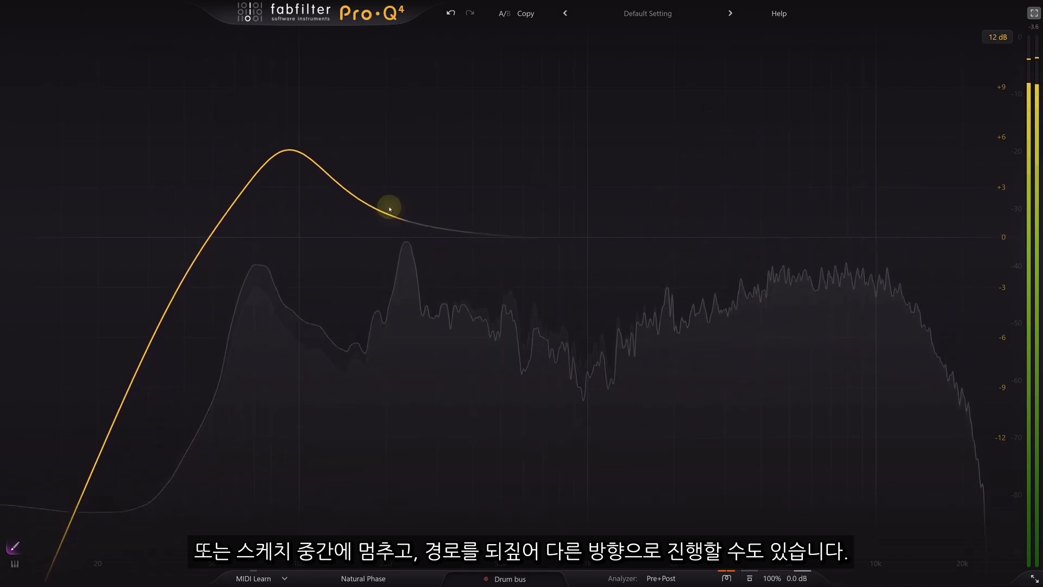
{"action": "left_click_drag", "start_coordinate": [500, 297], "coordinate": [615, 298]}
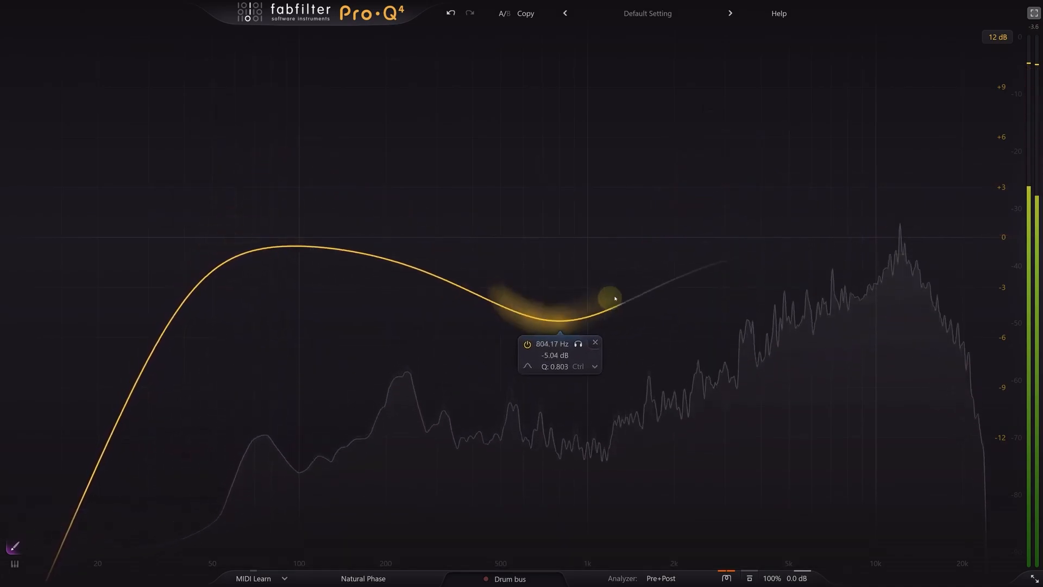
{"action": "mouse_move", "coordinate": [904, 388]}
{"action": "left_mouse_down"}
{"action": "mouse_move", "coordinate": [942, 493]}
{"action": "mouse_move", "coordinate": [953, 566]}
{"action": "left_mouse_up"}
- Try different low-cut slopes using the mouse wheel over the high-pass node
{"action": "mouse_move", "coordinate": [194, 237]}
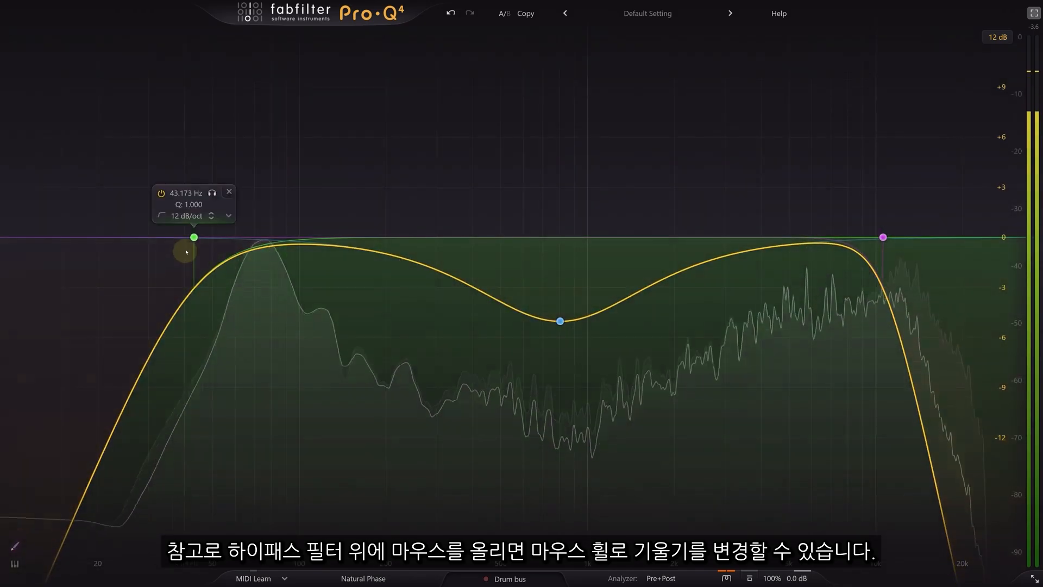
{"action": "scroll", "coordinate": [194, 236], "scroll_direction": "down", "scroll_amount": 1}
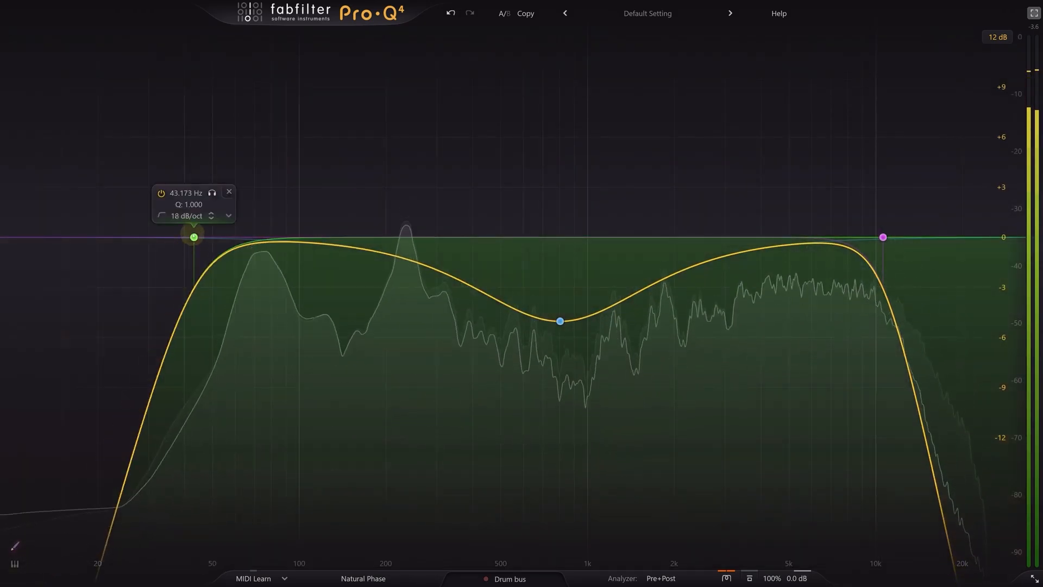
{"action": "scroll", "coordinate": [194, 237], "scroll_direction": "up", "scroll_amount": 3}
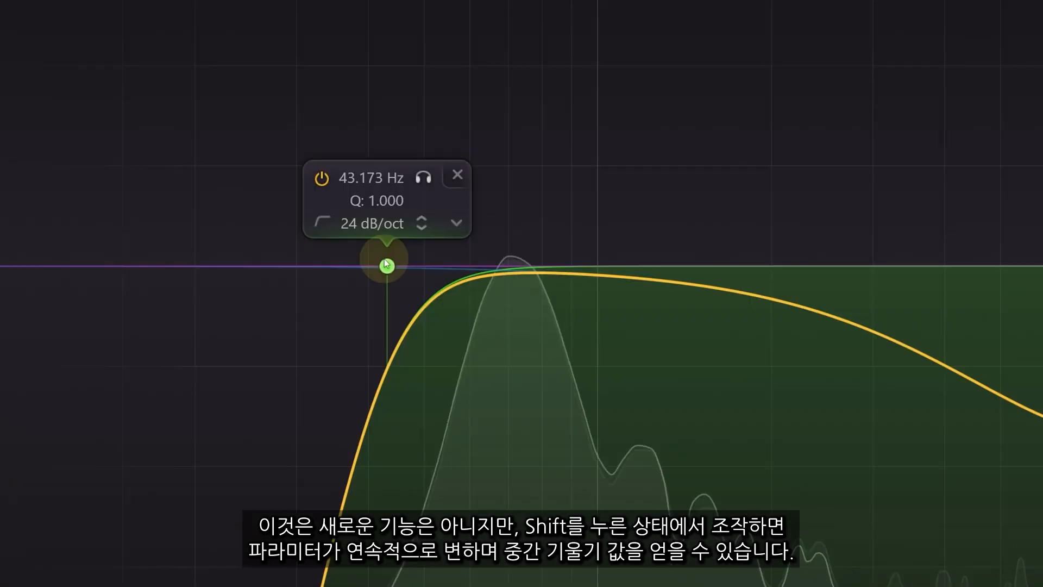
{"action": "scroll", "coordinate": [194, 236], "scroll_direction": "down", "scroll_amount": 3}
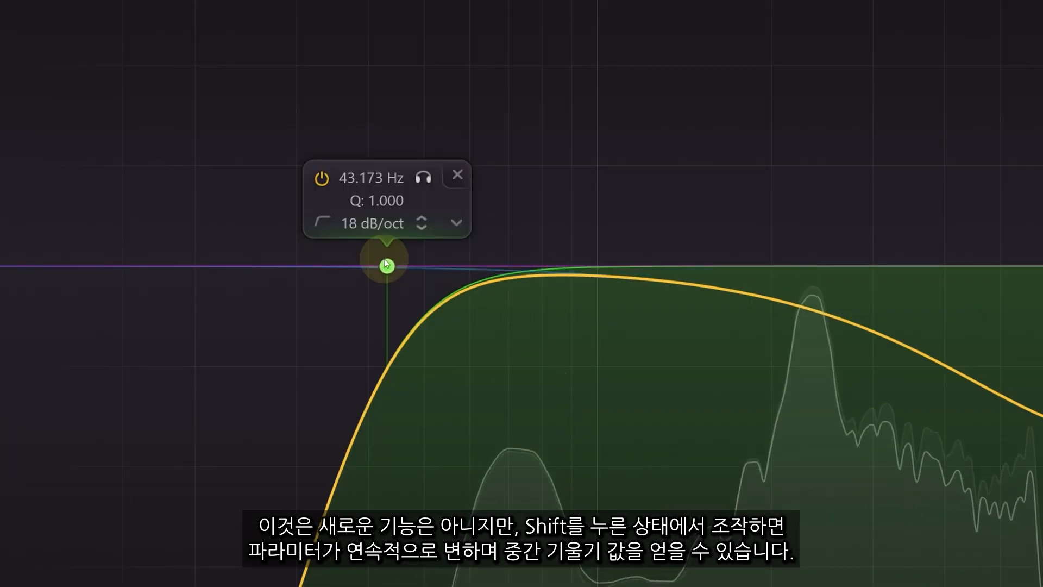
{"action": "scroll", "coordinate": [386, 264], "scroll_direction": "up", "scroll_amount": 8}
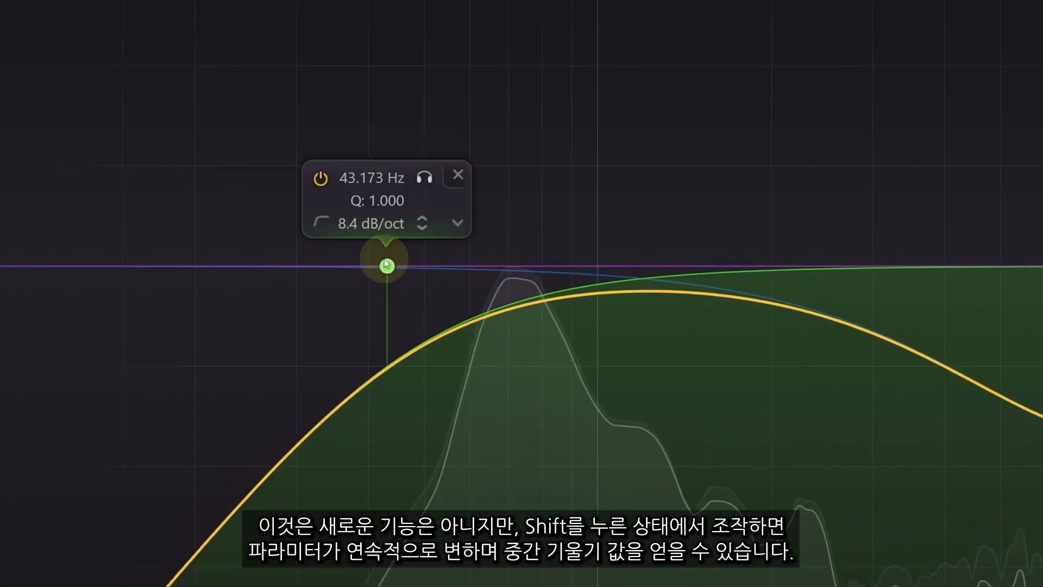
{"action": "scroll", "coordinate": [386, 265], "scroll_direction": "up", "scroll_amount": 4}
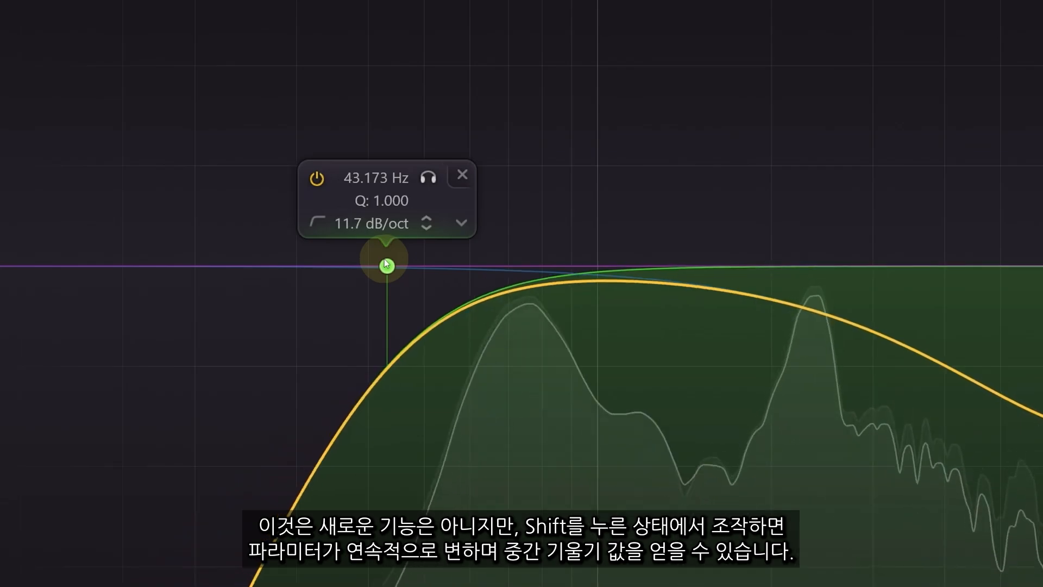
{"action": "scroll", "coordinate": [386, 265], "scroll_direction": "down", "scroll_amount": 2}
{"action": "scroll", "coordinate": [386, 264], "scroll_direction": "down", "scroll_amount": 5}
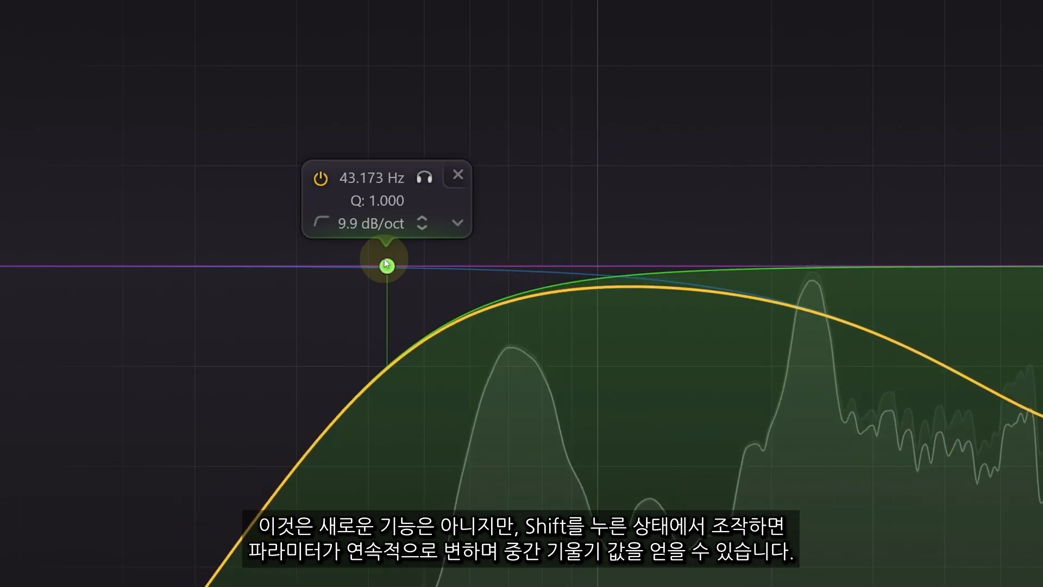
{"action": "scroll", "coordinate": [387, 264], "scroll_direction": "up", "scroll_amount": 1}
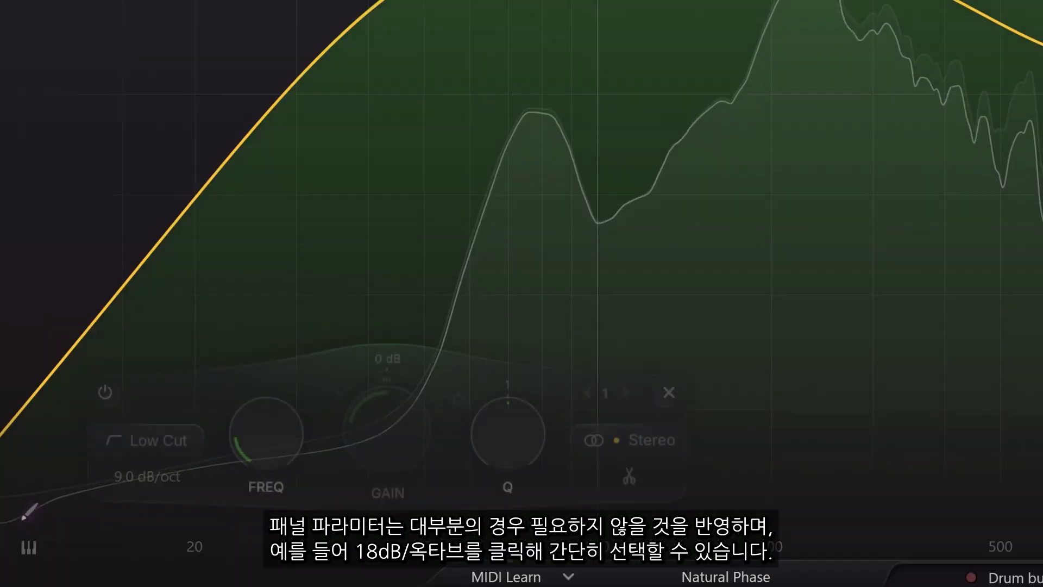
- Set the low-cut slope through its read-out, trying 18 dB/oct before entering 13.5 dB/oct
{"action": "left_click", "coordinate": [148, 478]}
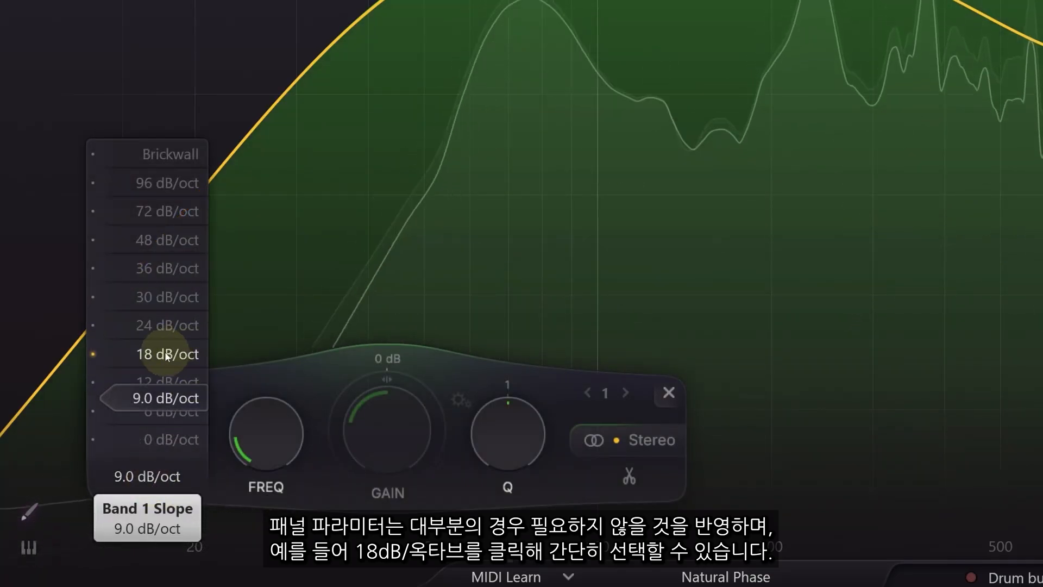
{"action": "left_click", "coordinate": [167, 354]}
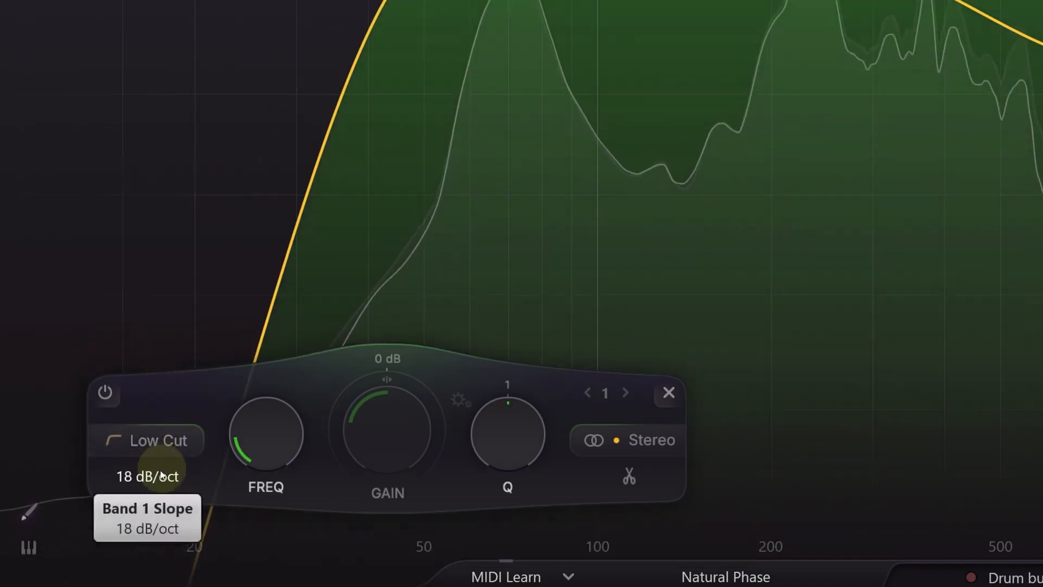
{"action": "left_click", "coordinate": [190, 475]}
{"action": "left_click_drag", "start_coordinate": [167, 355], "coordinate": [167, 380]}
{"action": "double_click", "coordinate": [167, 380]}
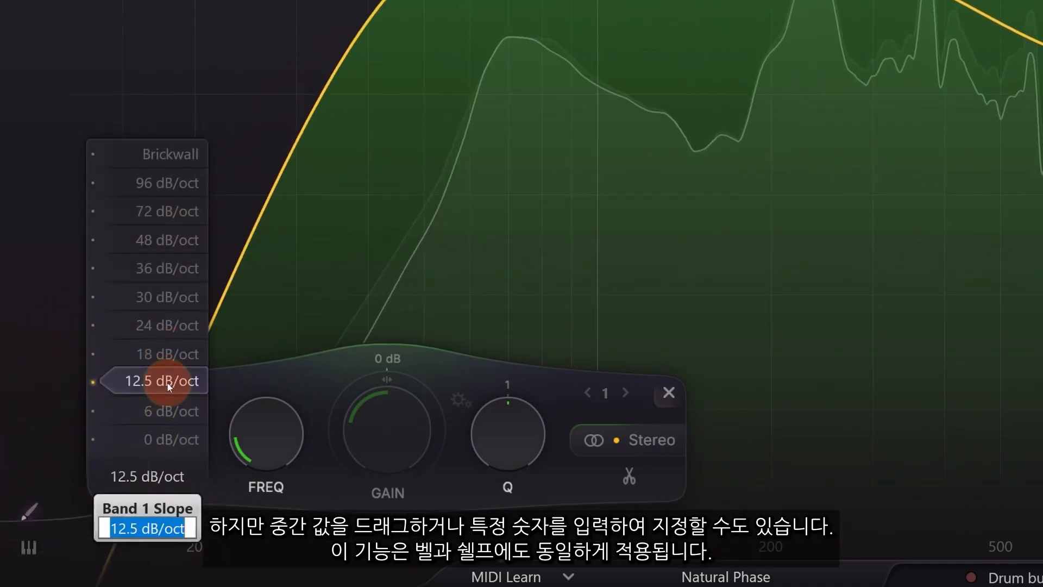
{"action": "type", "text": "13.5"}
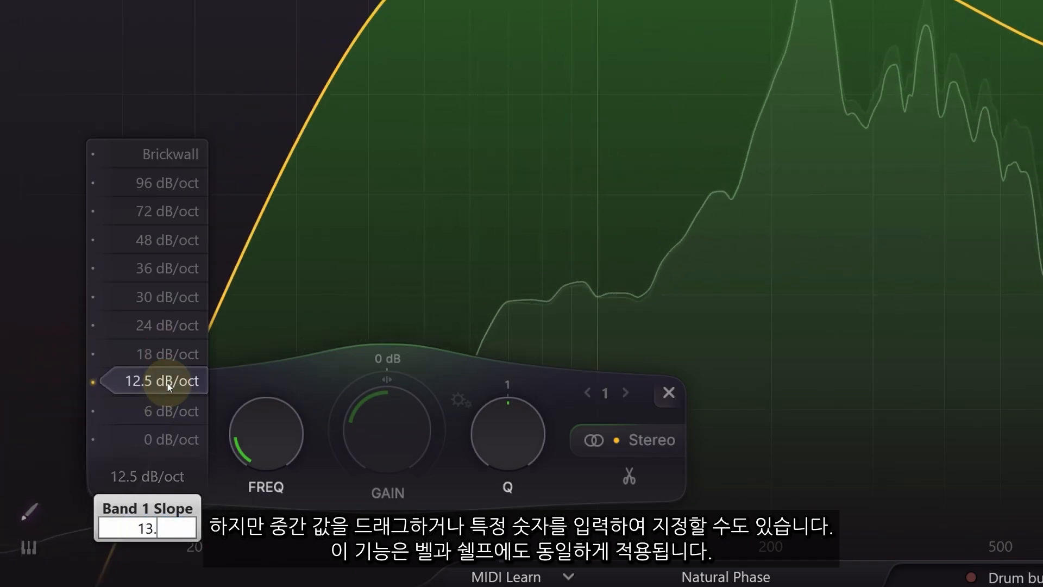
{"action": "key", "text": "Return"}
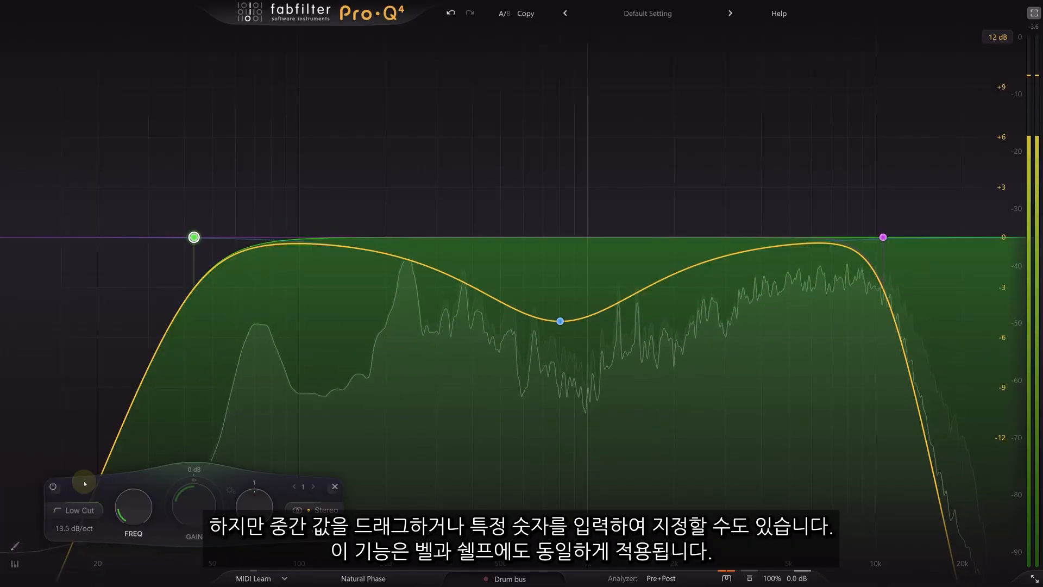
- Steepen band 2's mid dip slope to 18.6 dB/oct and show the other Pro-Q 4 instances
{"action": "left_click", "coordinate": [554, 321]}
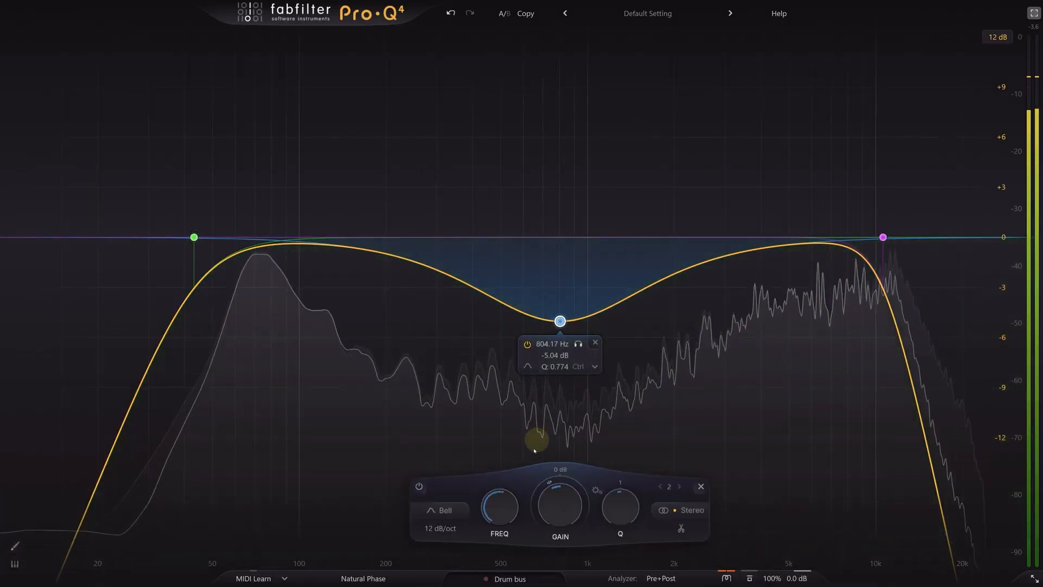
{"action": "left_click", "coordinate": [441, 530]}
{"action": "left_click_drag", "start_coordinate": [441, 534], "coordinate": [453, 494]}
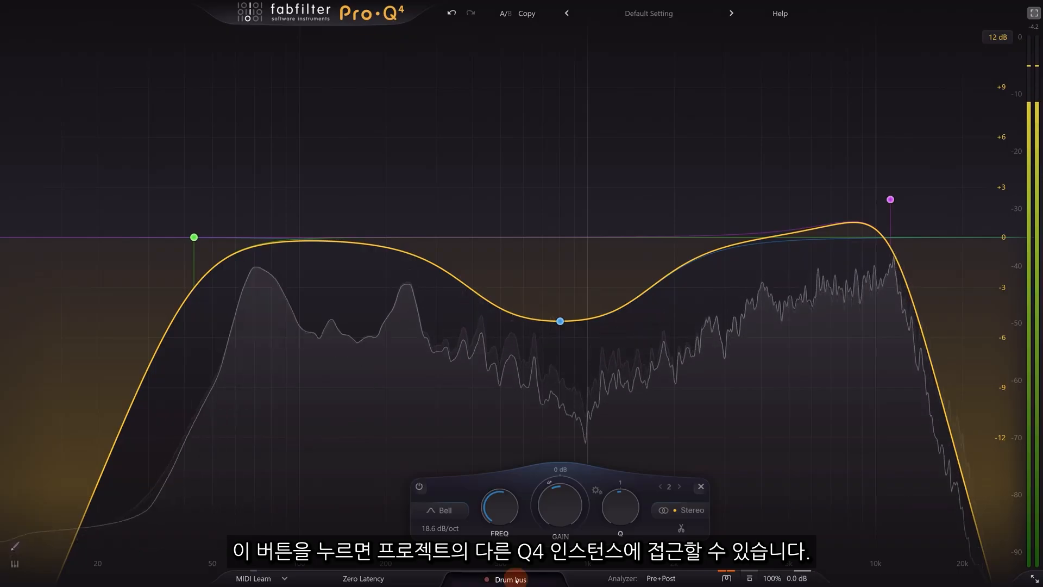
{"action": "left_click", "coordinate": [599, 575]}
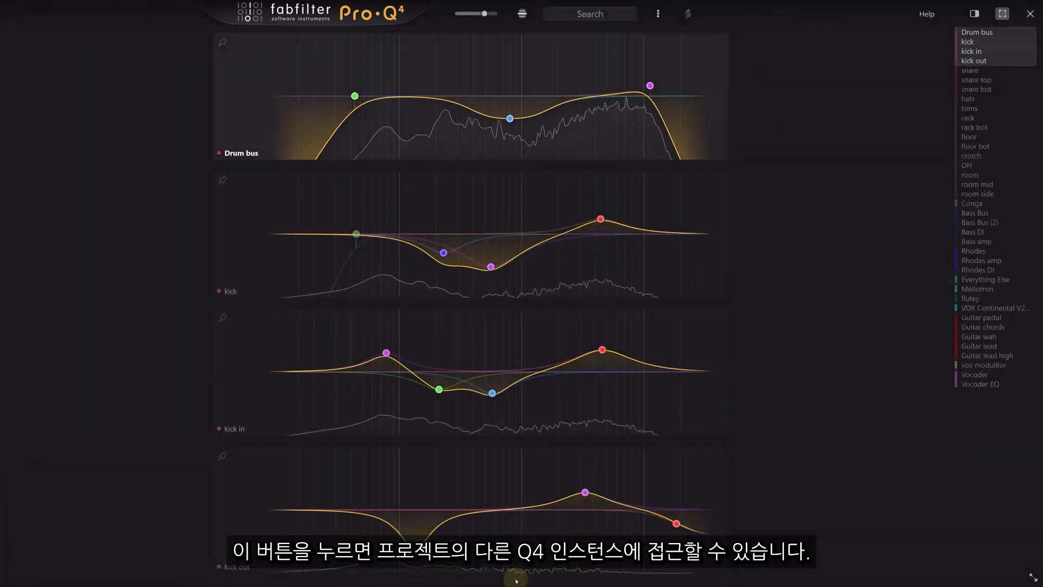
- Shrink the stacked instance panels to show more tracks and enlarge the kick out EQ
{"action": "scroll", "coordinate": [158, 390], "scroll_direction": "down", "scroll_amount": 5}
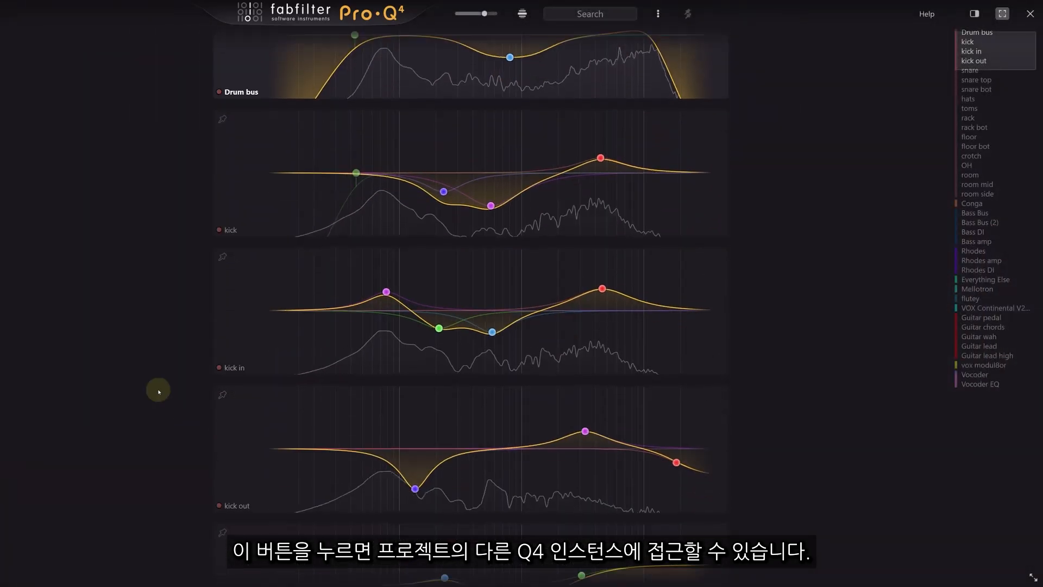
{"action": "scroll", "coordinate": [158, 390], "scroll_direction": "down", "scroll_amount": 5}
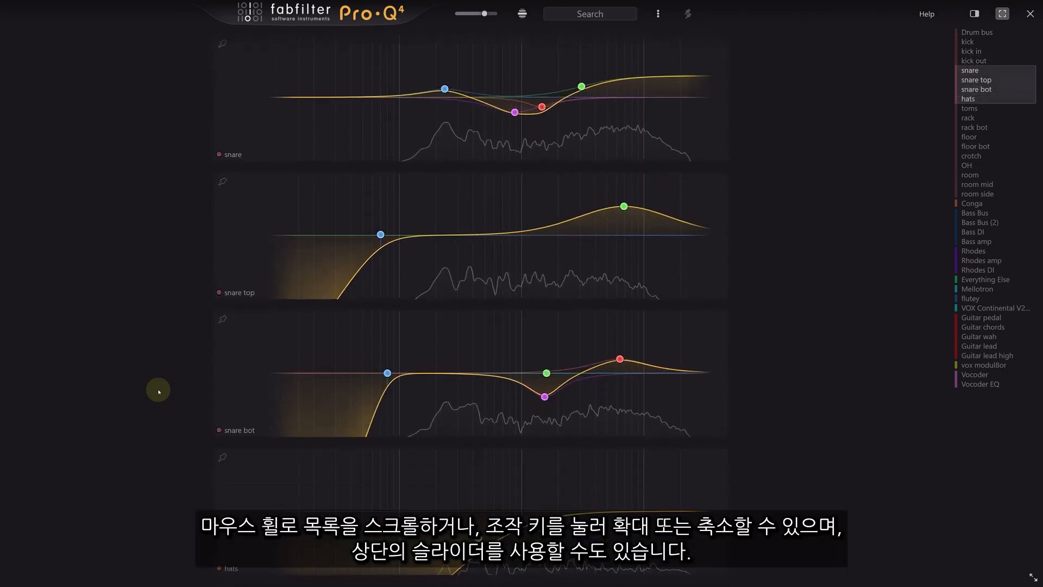
{"action": "scroll", "coordinate": [158, 391], "scroll_direction": "down", "scroll_amount": 2}
{"action": "scroll", "coordinate": [158, 391], "scroll_direction": "up", "scroll_amount": 2}
{"action": "scroll", "coordinate": [158, 391], "scroll_direction": "down", "scroll_amount": 3}
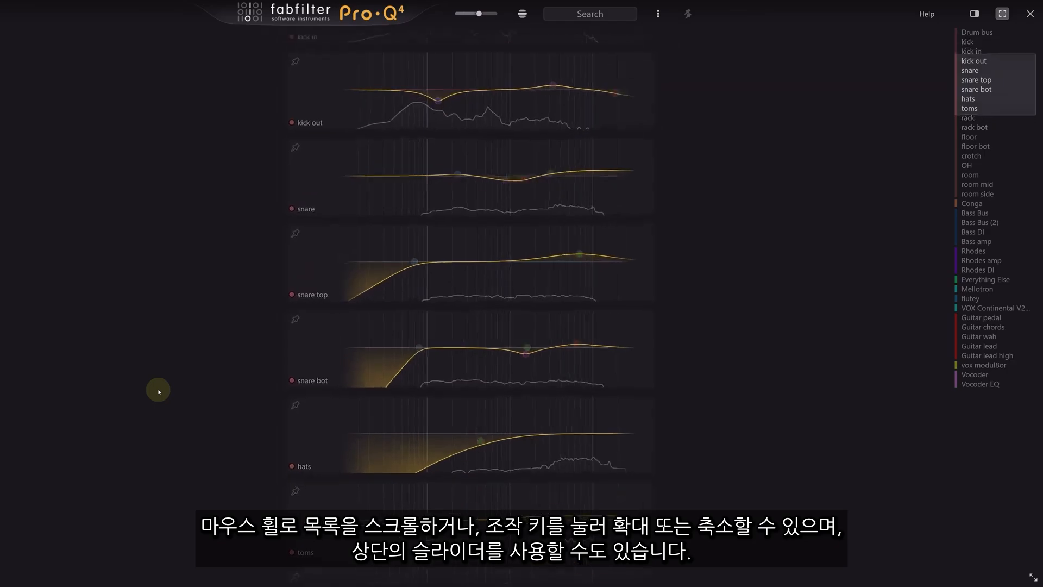
{"action": "scroll", "coordinate": [158, 390], "scroll_direction": "up", "scroll_amount": 3}
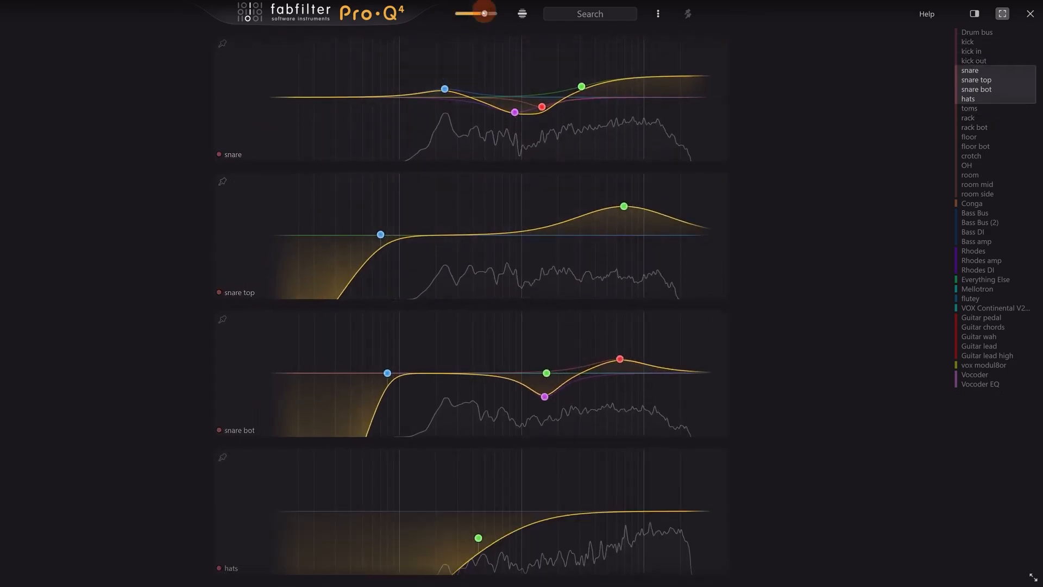
{"action": "left_click_drag", "start_coordinate": [484, 13], "coordinate": [472, 13]}
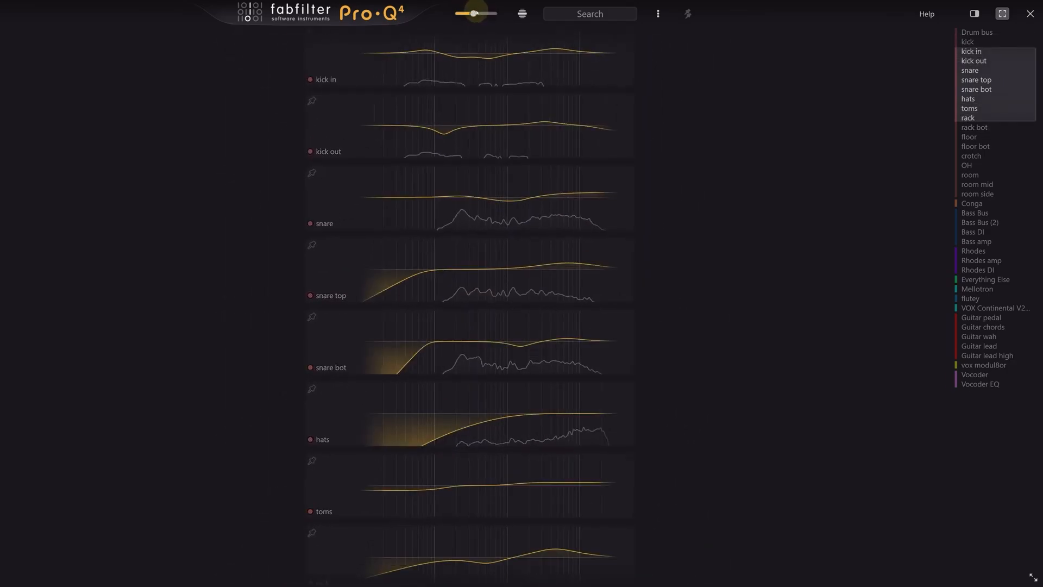
{"action": "left_click", "coordinate": [337, 137]}
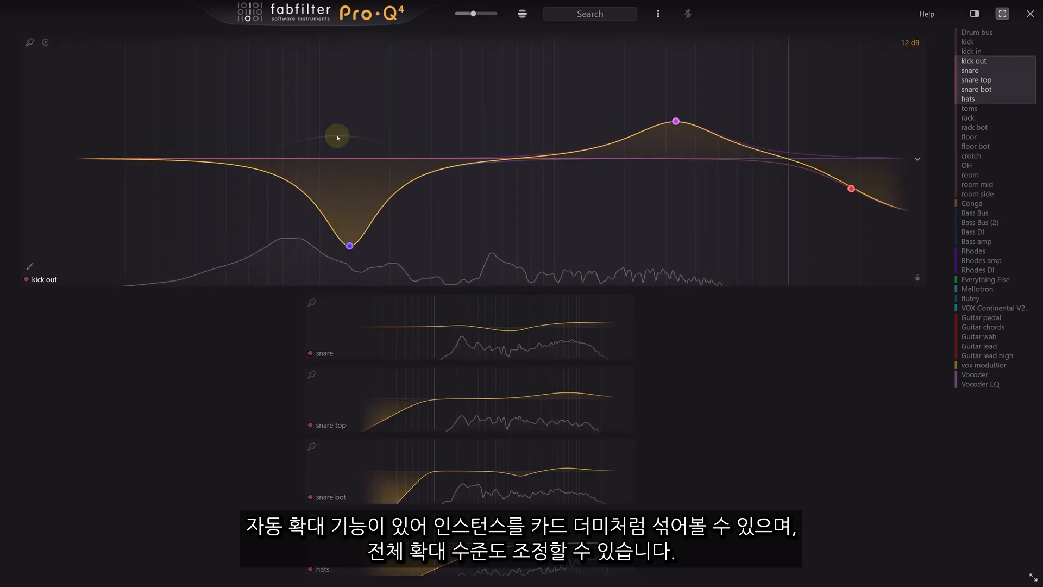
- Turn on auto-zoom for hovered instances and return the view to the Drum bus instances
{"action": "left_click", "coordinate": [524, 15]}
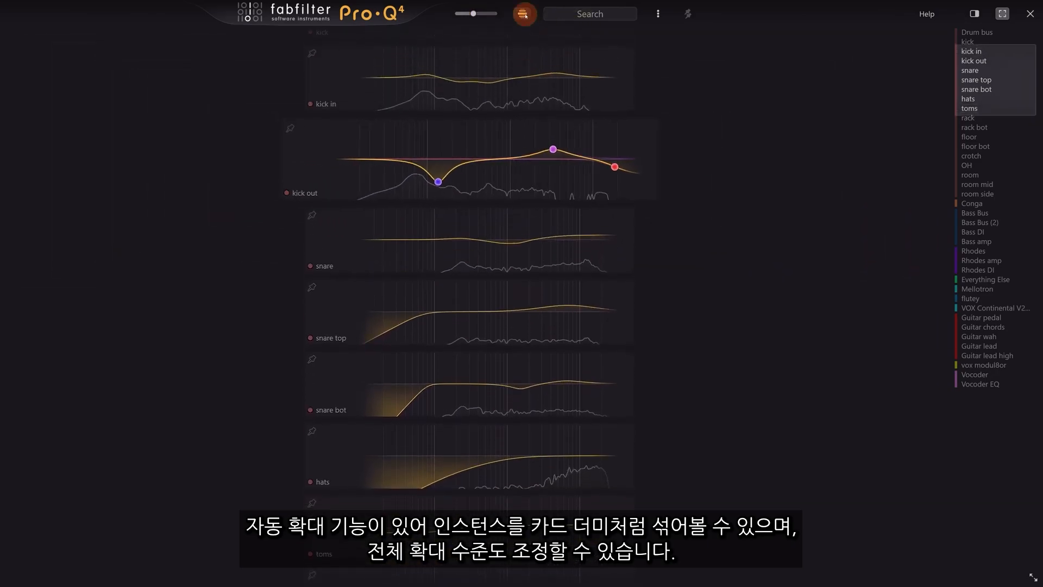
{"action": "mouse_move", "coordinate": [492, 106]}
{"action": "scroll", "coordinate": [486, 226], "scroll_direction": "down", "scroll_amount": 2}
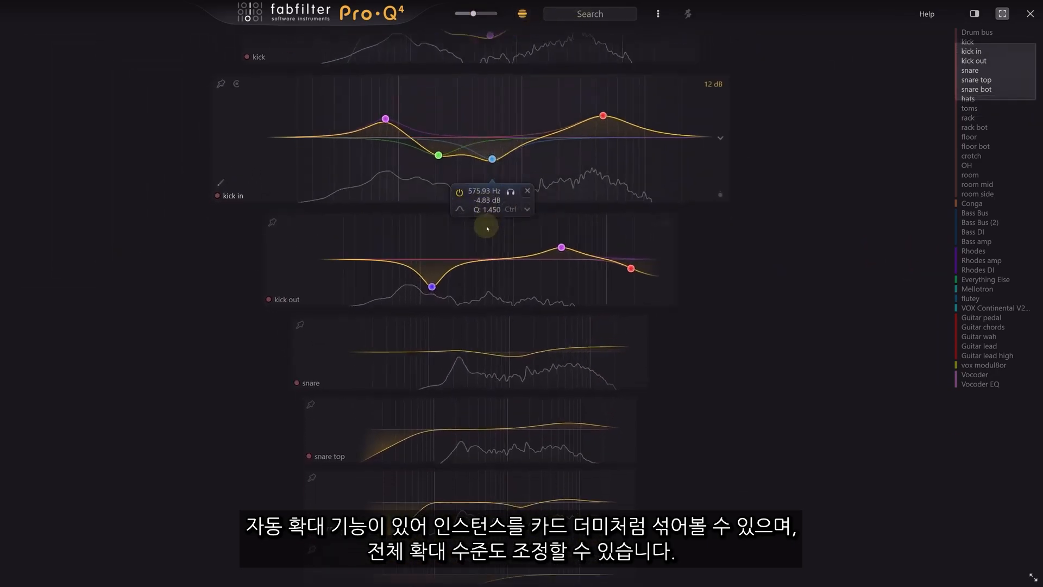
{"action": "mouse_move", "coordinate": [475, 400]}
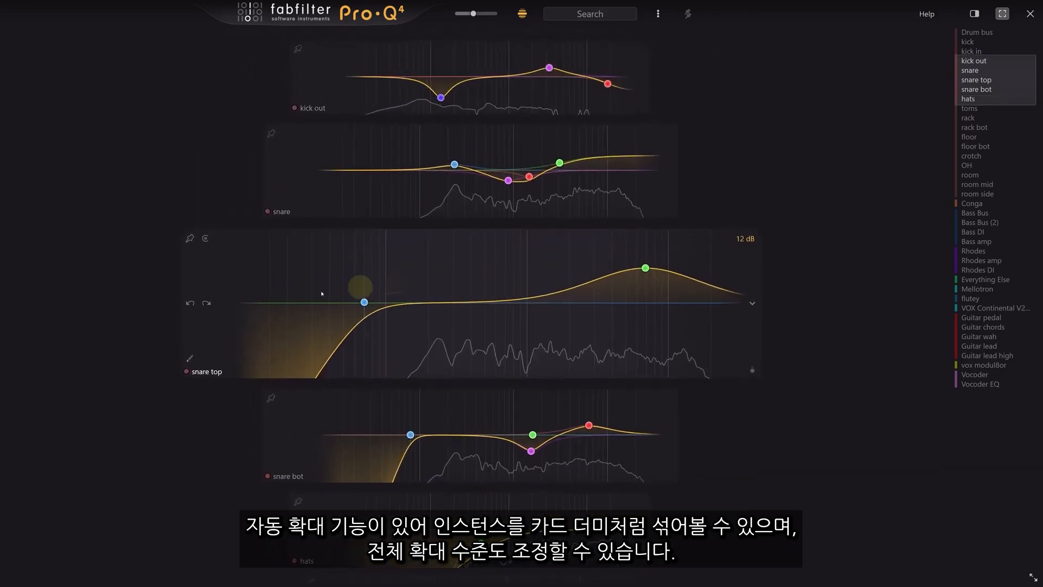
{"action": "scroll", "coordinate": [177, 464], "scroll_direction": "down", "scroll_amount": 5}
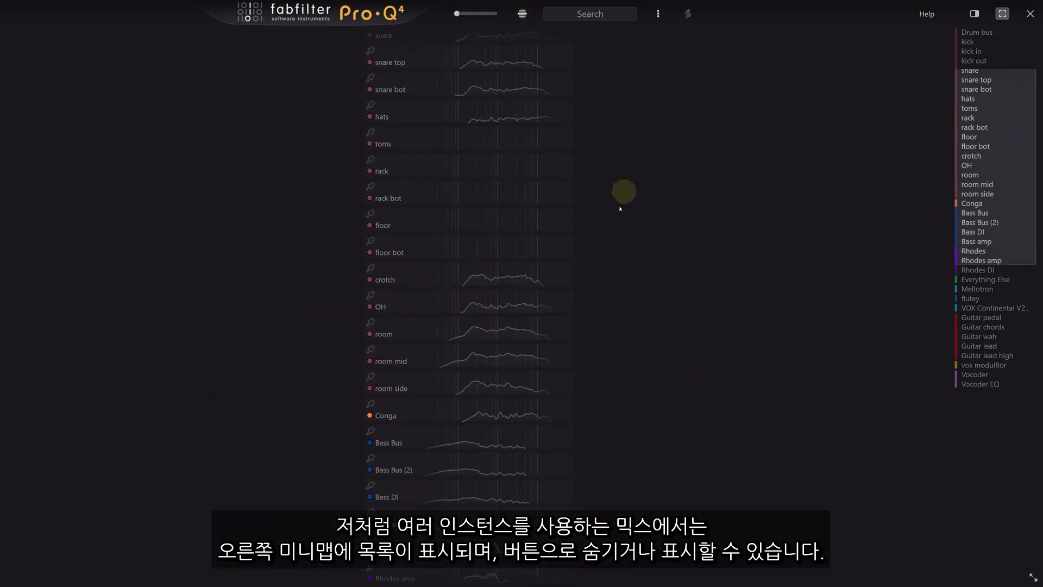
{"action": "scroll", "coordinate": [612, 233], "scroll_direction": "up", "scroll_amount": 5}
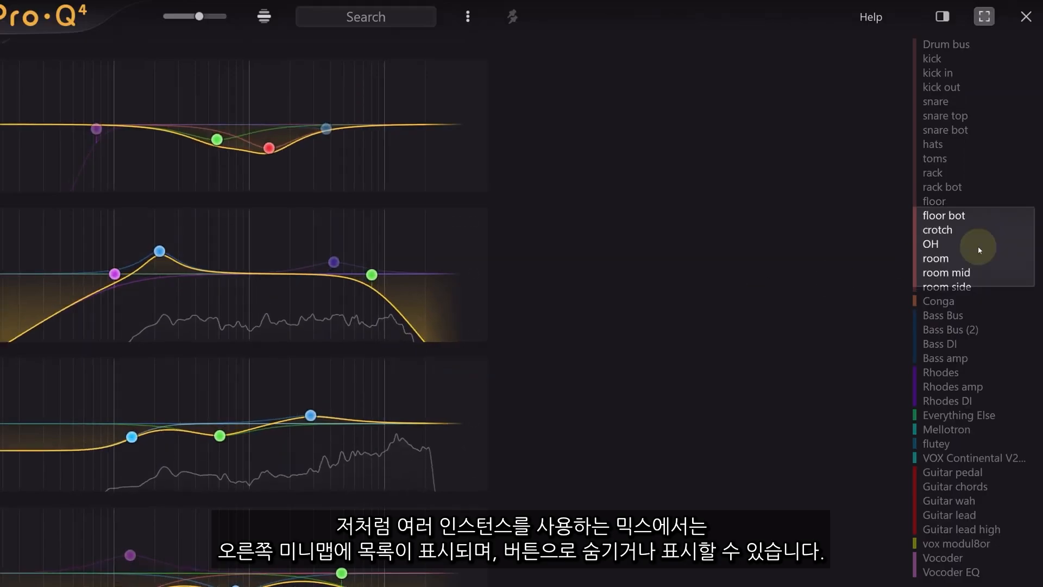
{"action": "left_click_drag", "start_coordinate": [977, 246], "coordinate": [977, 64]}
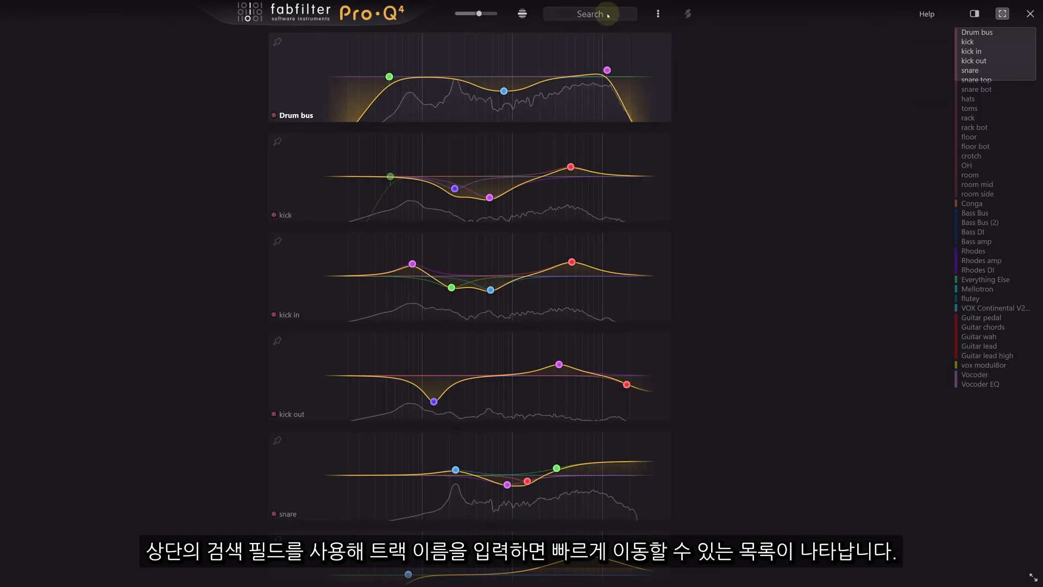
- Search for 'g' and jump to the Guitar chords instance
{"action": "left_click", "coordinate": [580, 16]}
{"action": "type", "text": "g"}
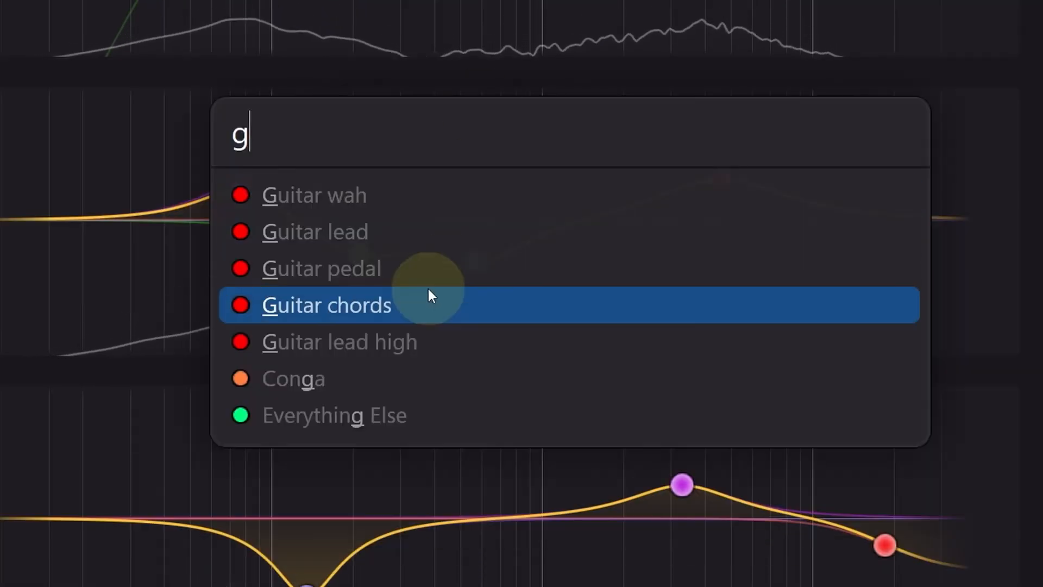
{"action": "left_click", "coordinate": [430, 296]}
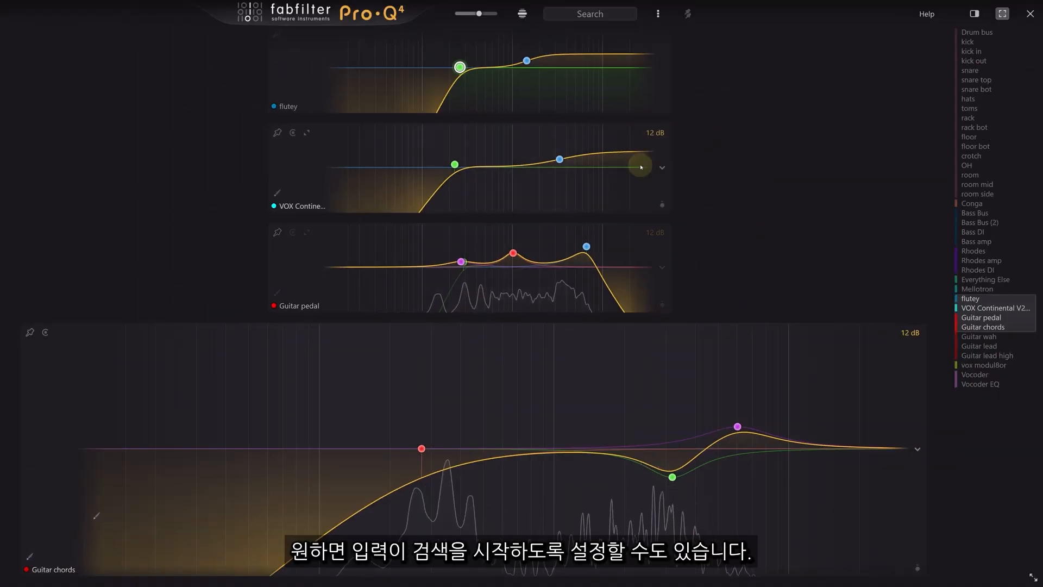
- Enable Type to Search and filter the instances by 'bass'
{"action": "left_click", "coordinate": [658, 13]}
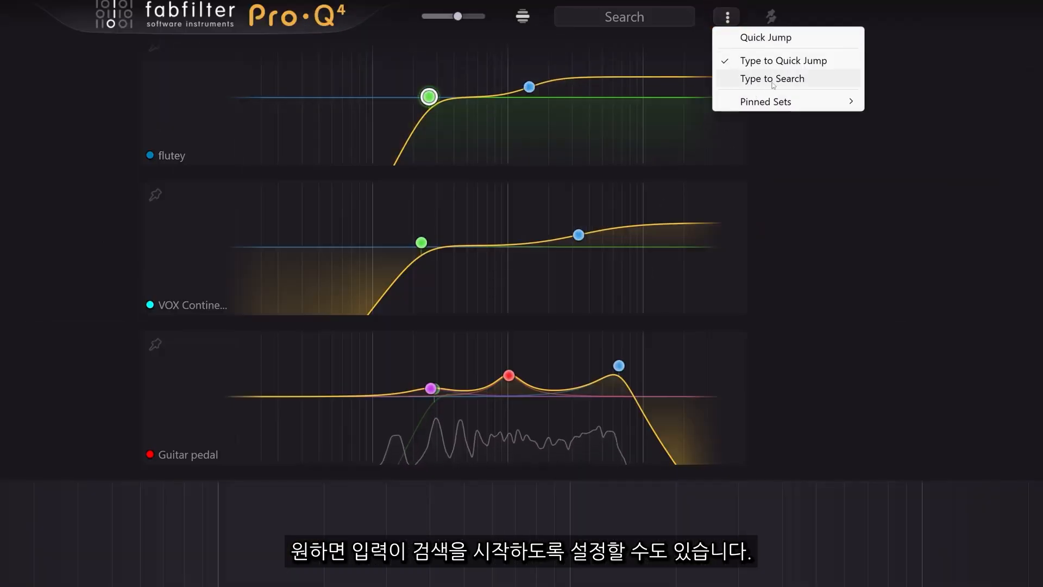
{"action": "left_click", "coordinate": [773, 80]}
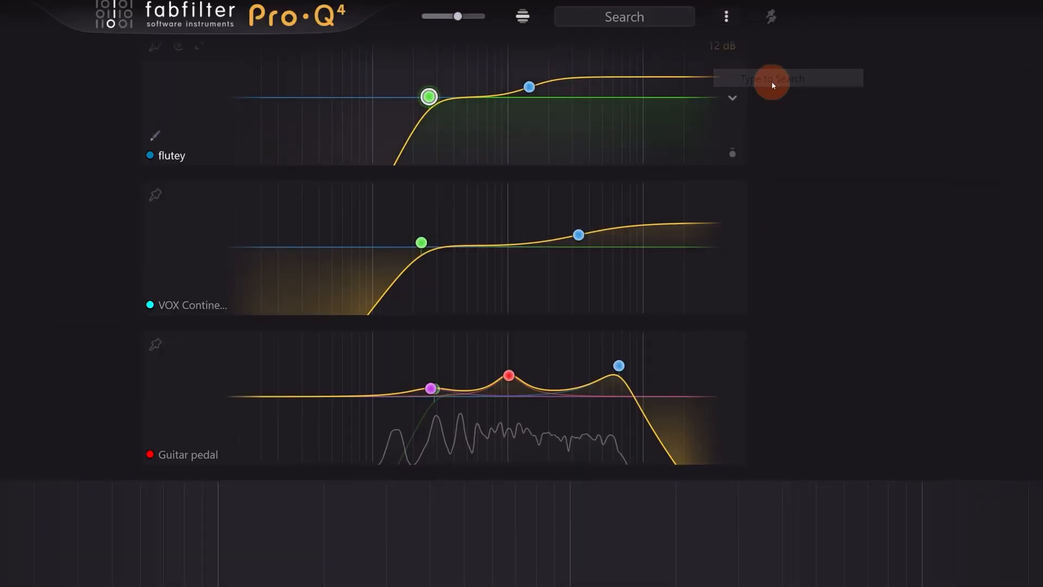
{"action": "type", "text": "bass"}
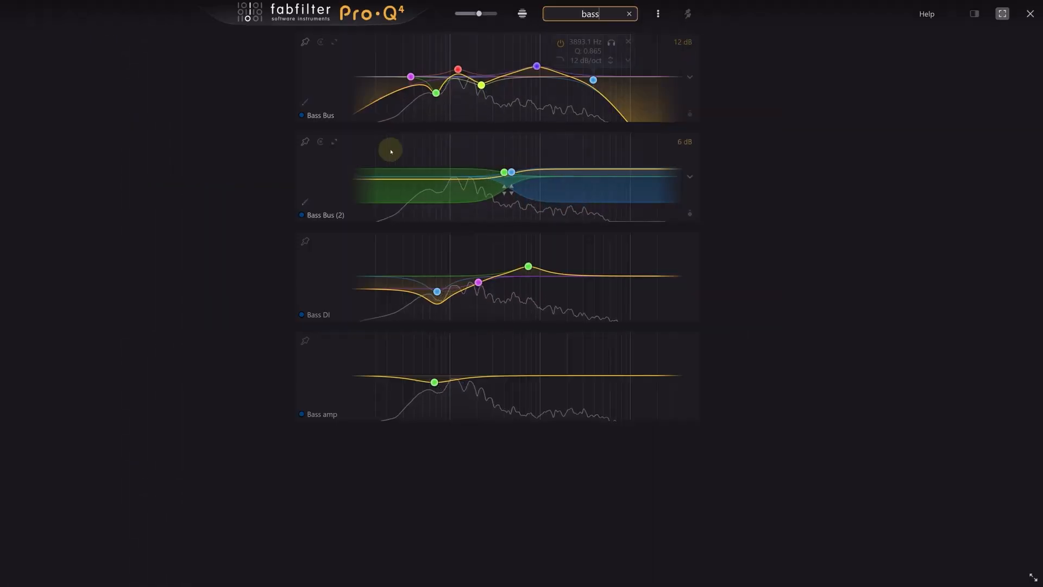
{"action": "scroll", "coordinate": [271, 156], "scroll_direction": "up", "scroll_amount": 1}
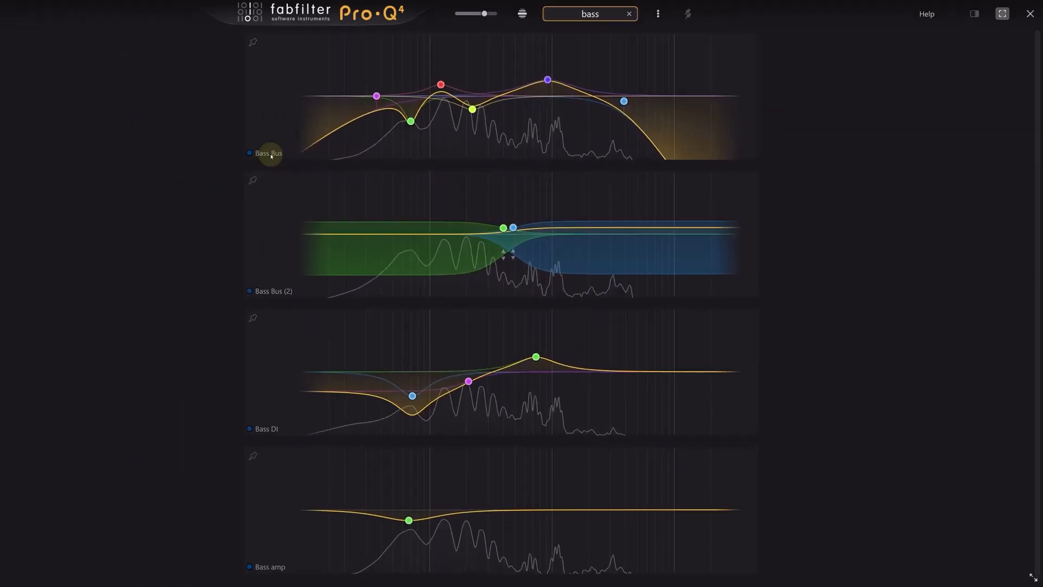
- Enlarge the Bass Bus (2) EQ and select the end of its name for editing
{"action": "left_click", "coordinate": [265, 220]}
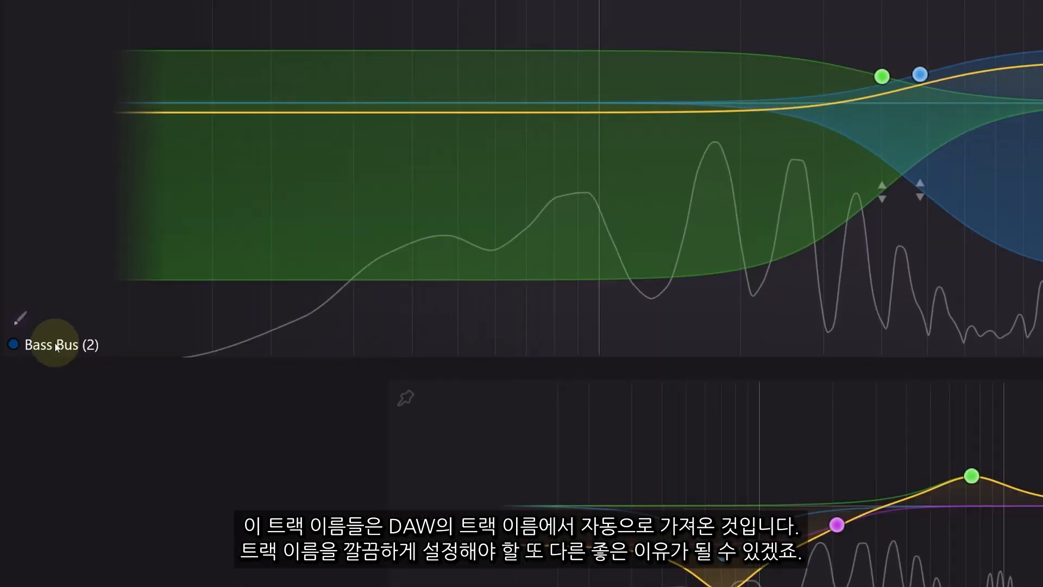
{"action": "left_click", "coordinate": [48, 353]}
{"action": "key", "text": "Right"}
{"action": "key", "text": "shift+Left"}
{"action": "key", "text": "shift+Left"}
{"action": "key", "text": "shift+Left"}
{"action": "key", "text": "shift+Left"}
{"action": "key", "text": "shift+Left"}
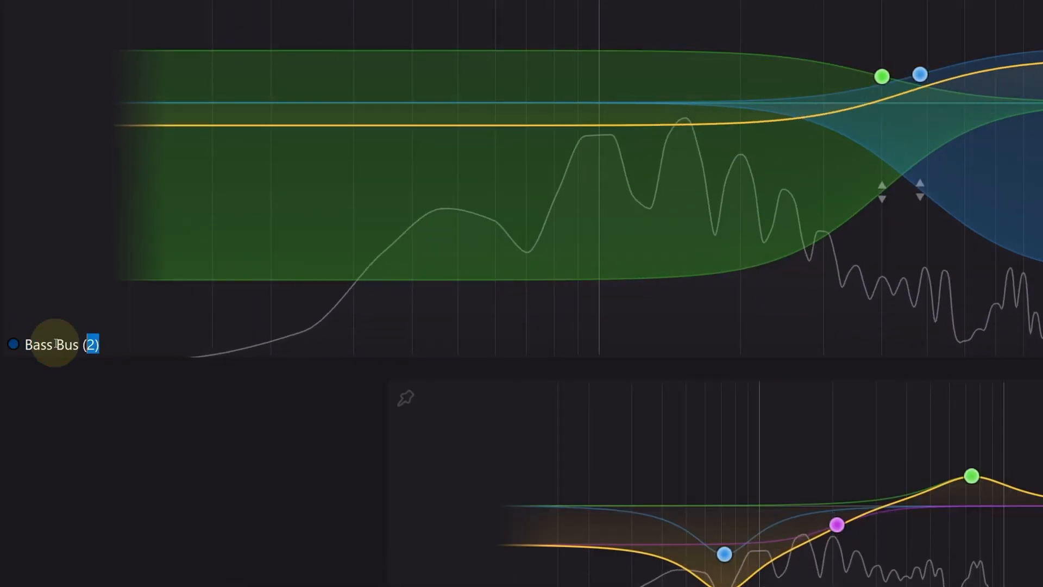
- Rename Bass Bus (2) to 'Bass comp' and clear the 'bass' search so every instance shows
{"action": "key", "text": "BackSpace"}
{"action": "key", "text": "BackSpace"}
{"action": "key", "text": "BackSpace"}
{"action": "type", "text": "comp"}
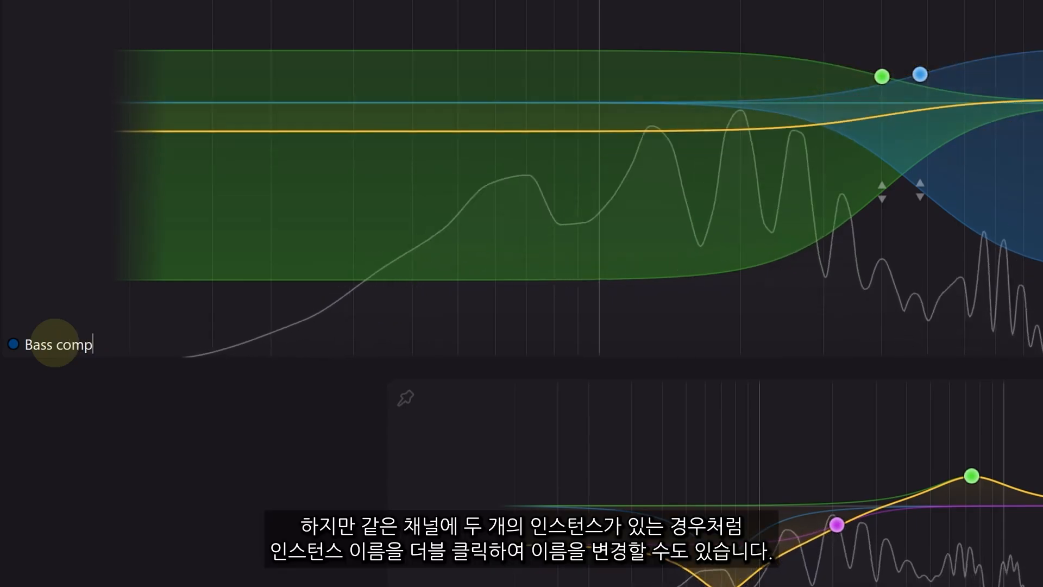
{"action": "key", "text": "Return"}
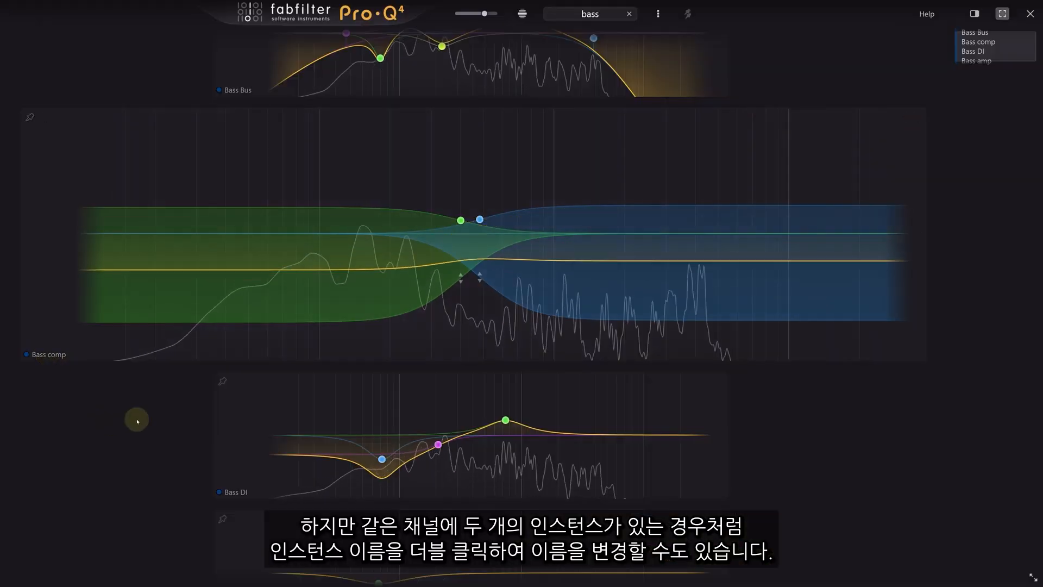
{"action": "left_click", "coordinate": [237, 70]}
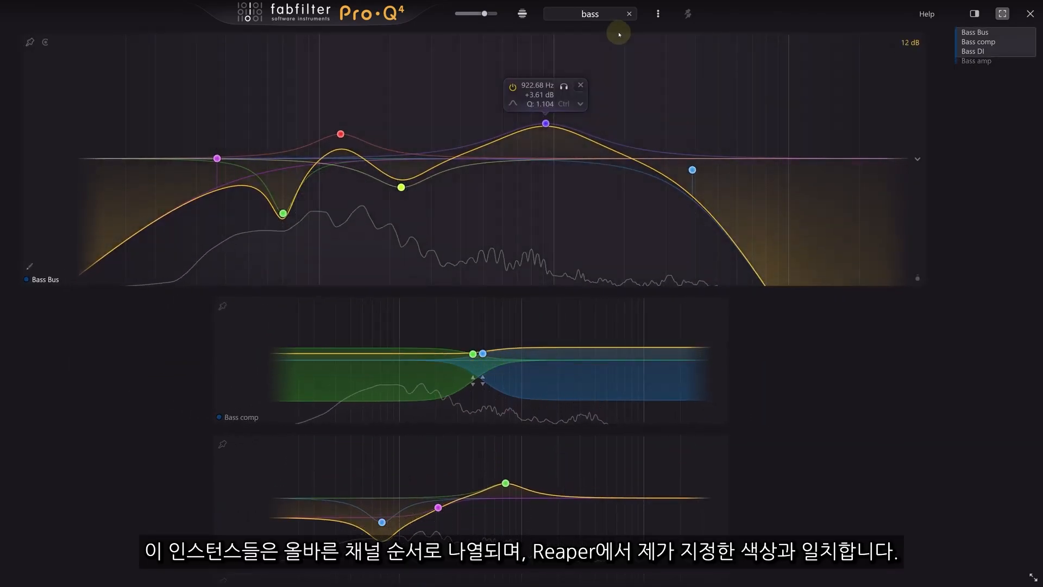
{"action": "left_click", "coordinate": [630, 15]}
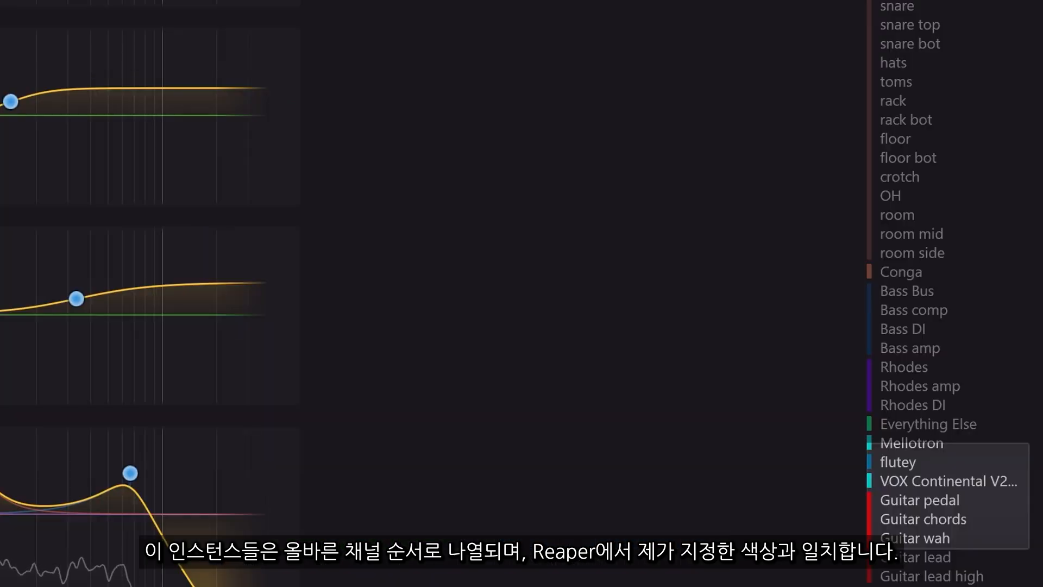
- Set the Guitar lead EQ's high band to about +8.8 dB and add a new band
{"action": "scroll", "coordinate": [149, 293], "scroll_direction": "down", "scroll_amount": 3}
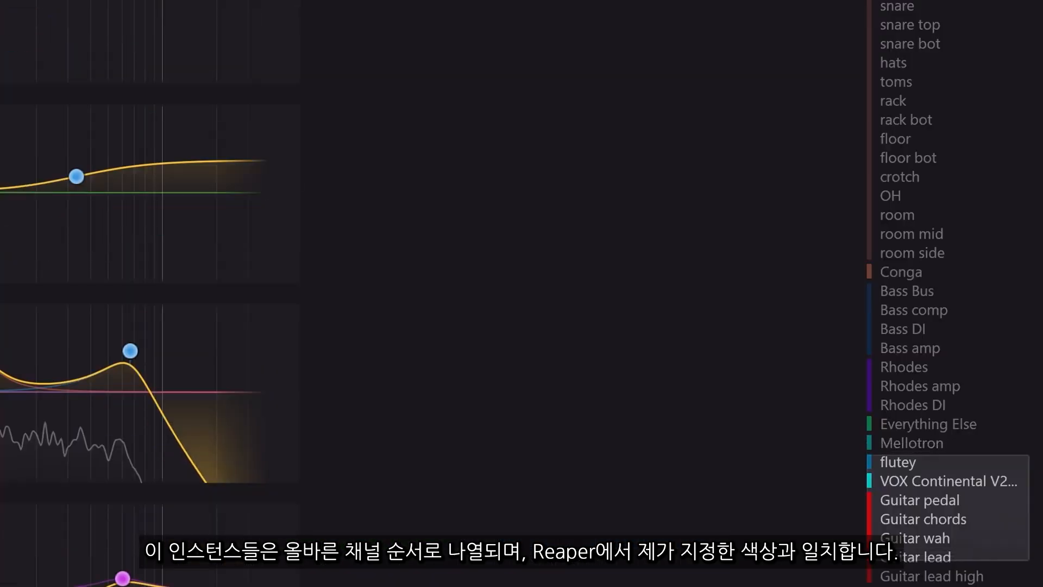
{"action": "scroll", "coordinate": [149, 293], "scroll_direction": "down", "scroll_amount": 3}
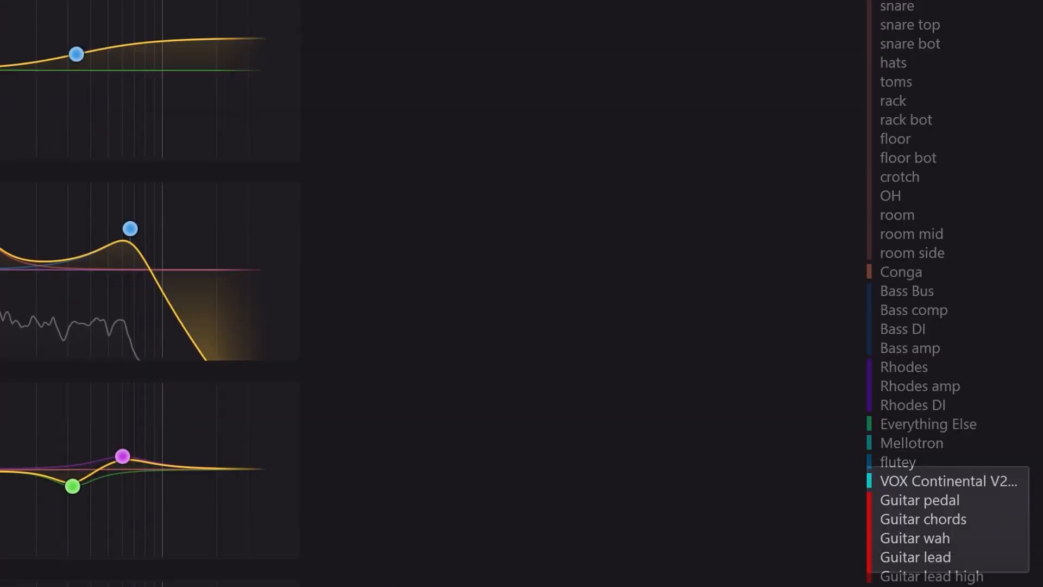
{"action": "scroll", "coordinate": [150, 293], "scroll_direction": "down", "scroll_amount": 6}
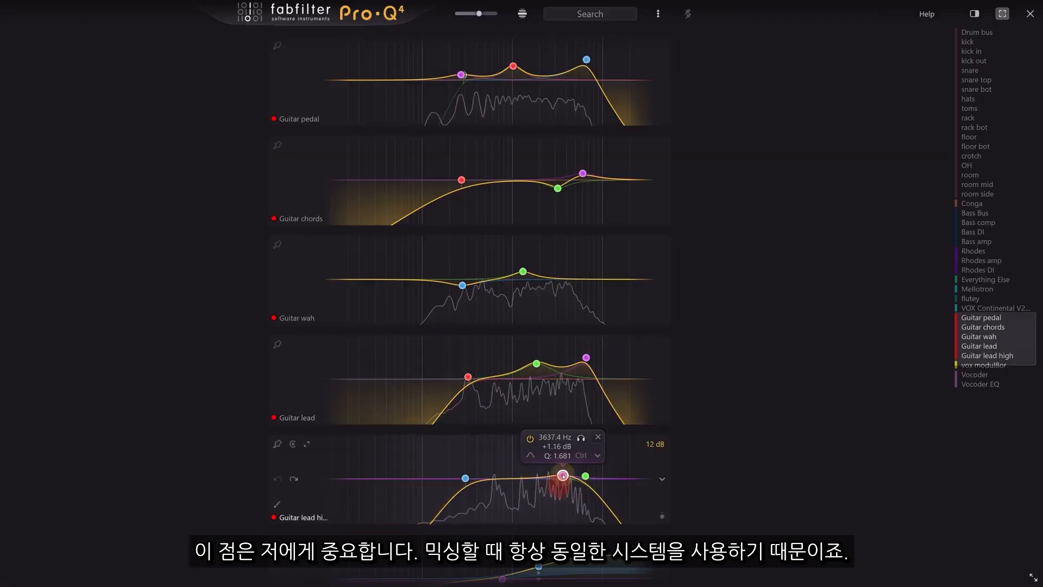
{"action": "left_click_drag", "start_coordinate": [563, 476], "coordinate": [551, 448]}
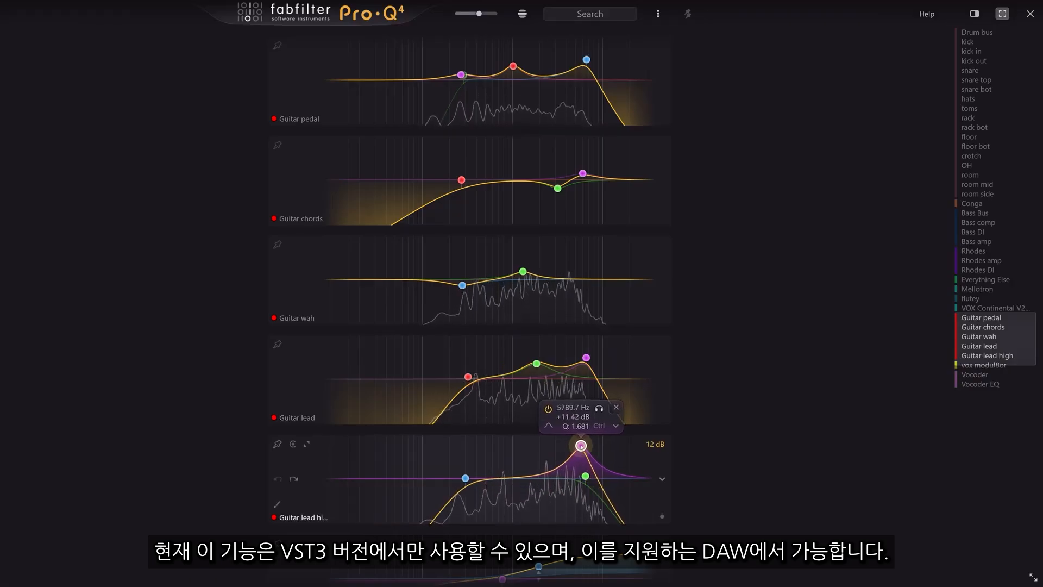
{"action": "left_click_drag", "start_coordinate": [581, 445], "coordinate": [581, 452]}
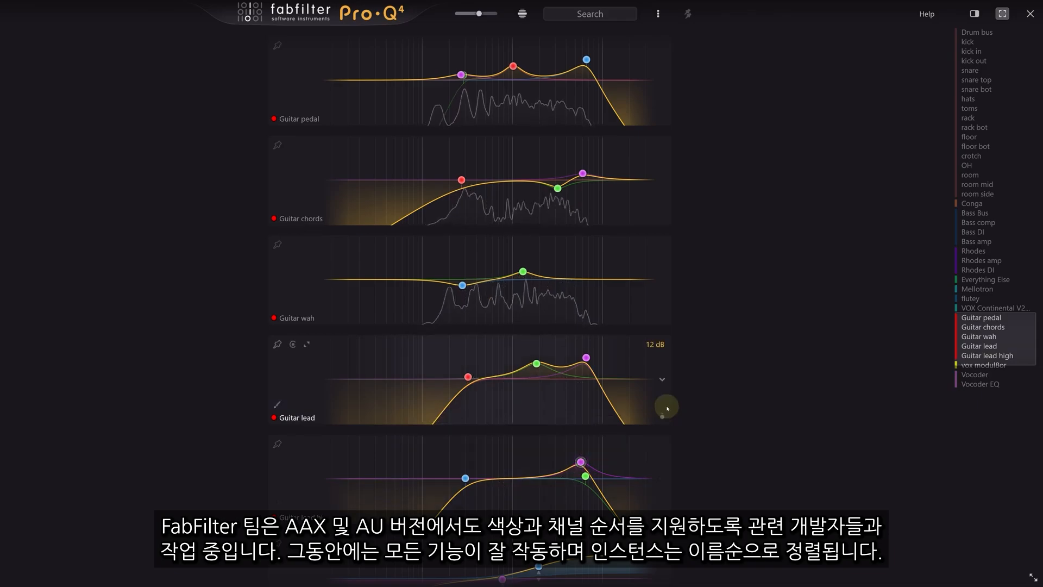
{"action": "left_click", "coordinate": [574, 370]}
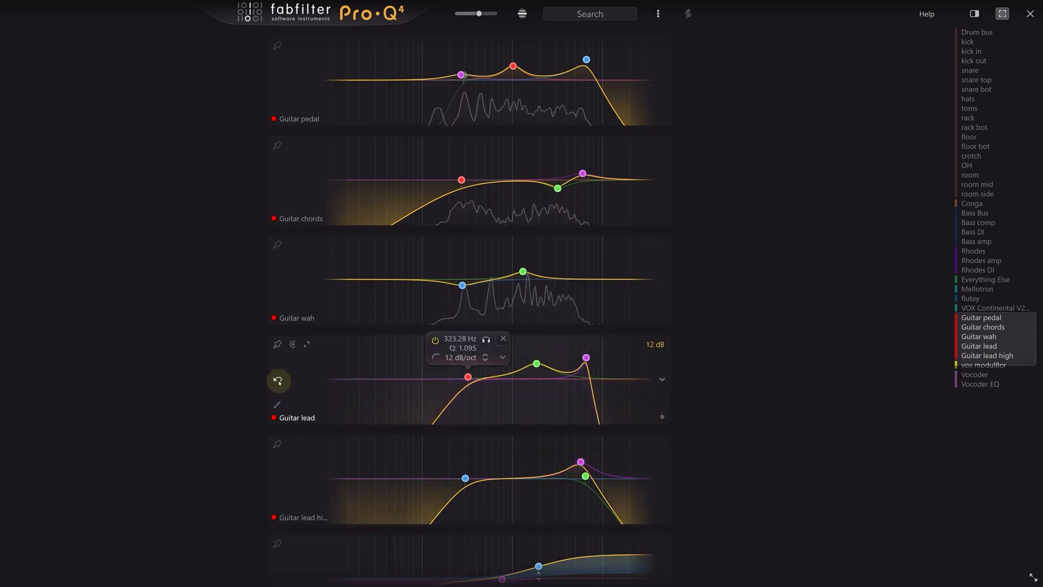
{"action": "scroll", "coordinate": [171, 343], "scroll_direction": "up", "scroll_amount": 4}
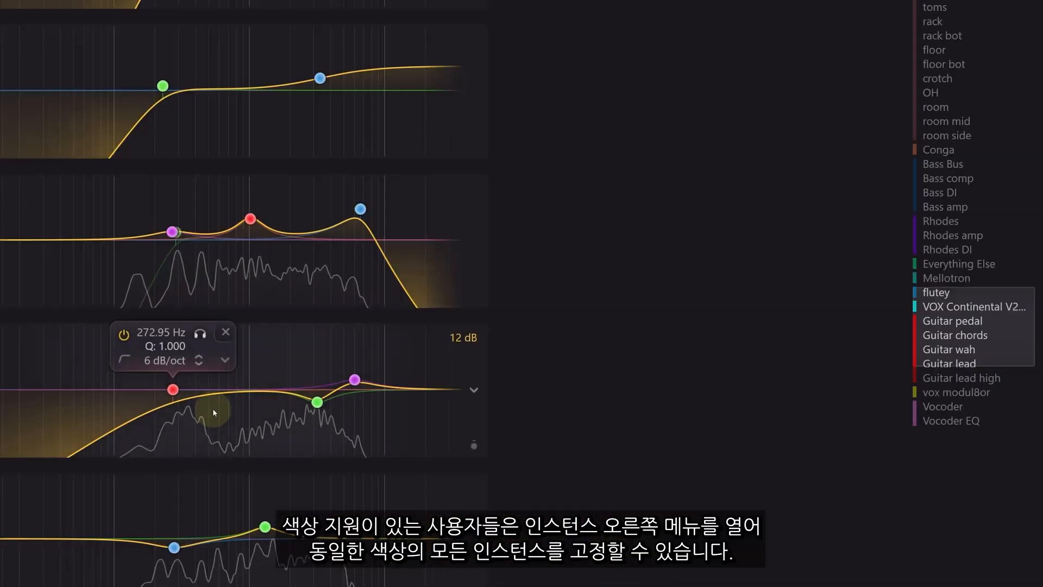
- Pin every red Guitar instance via Pin Similar Colors and show only pinned instances
{"action": "left_click", "coordinate": [473, 392]}
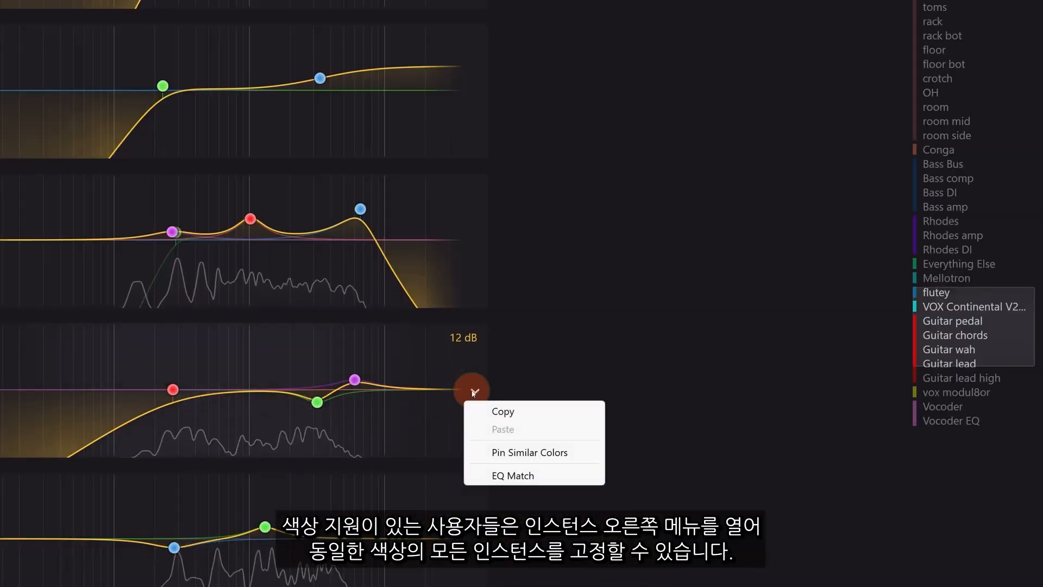
{"action": "left_click", "coordinate": [524, 456]}
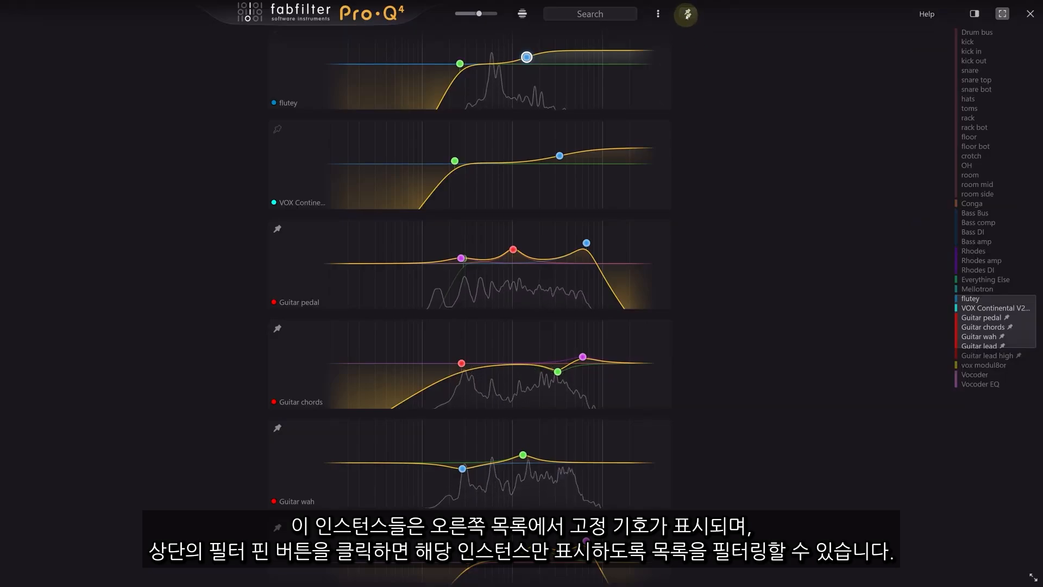
{"action": "left_click", "coordinate": [688, 14]}
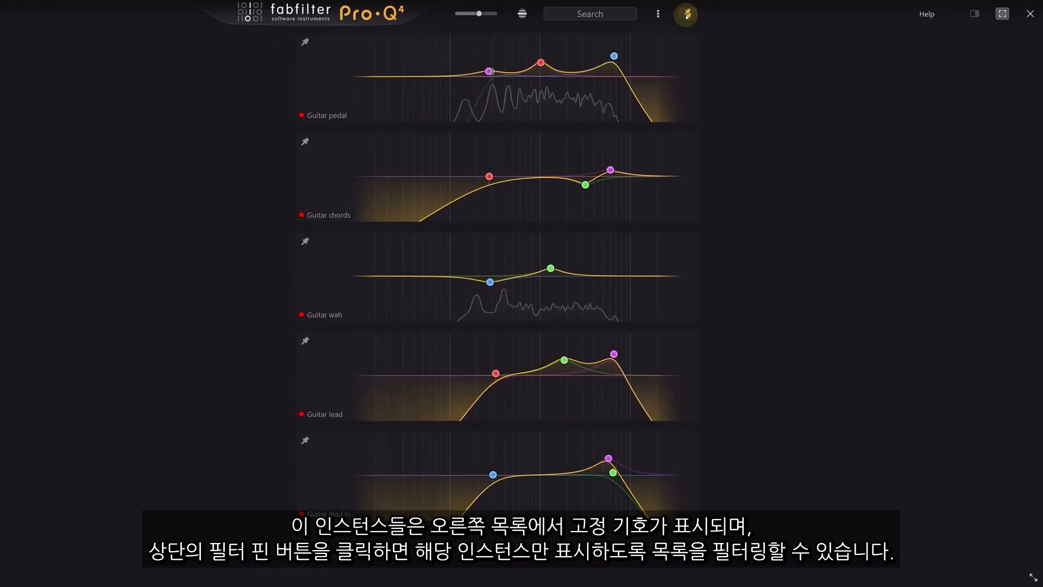
- Load the 'buses' pinned set showing Drum bus, Bass Bus and Everything Else
{"action": "left_click", "coordinate": [657, 14]}
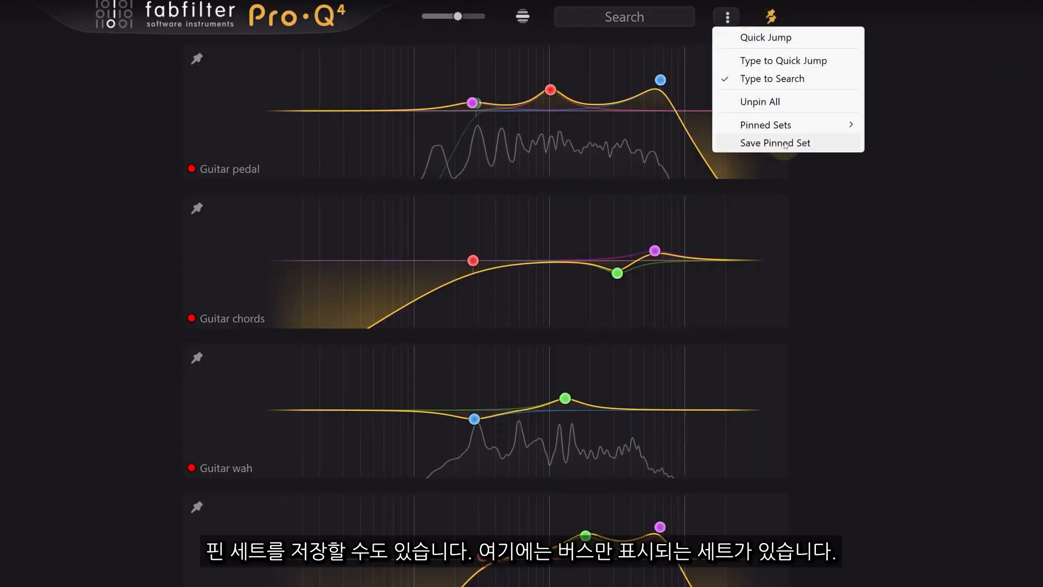
{"action": "mouse_move", "coordinate": [803, 128]}
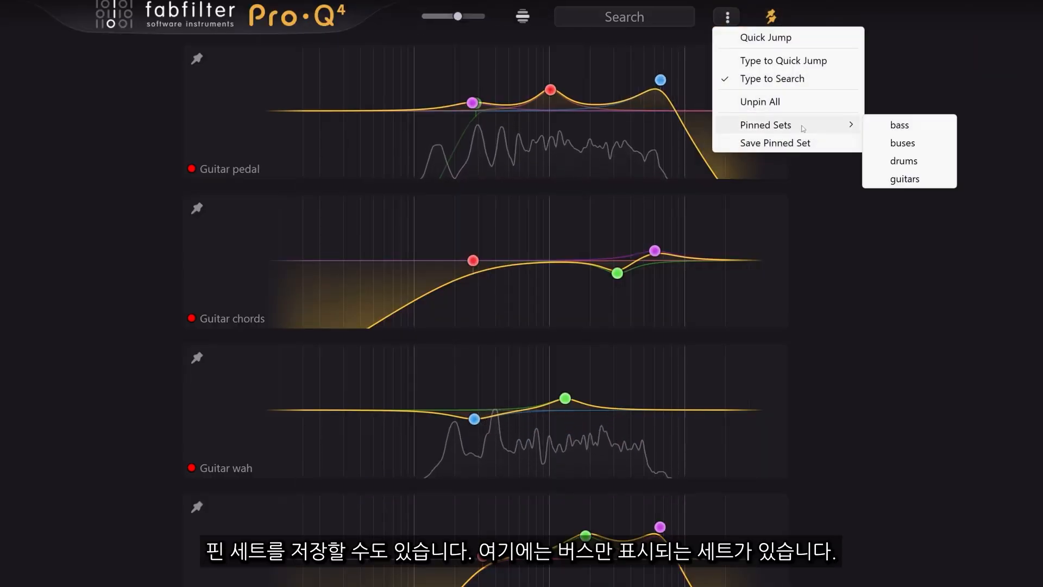
{"action": "left_click", "coordinate": [916, 143]}
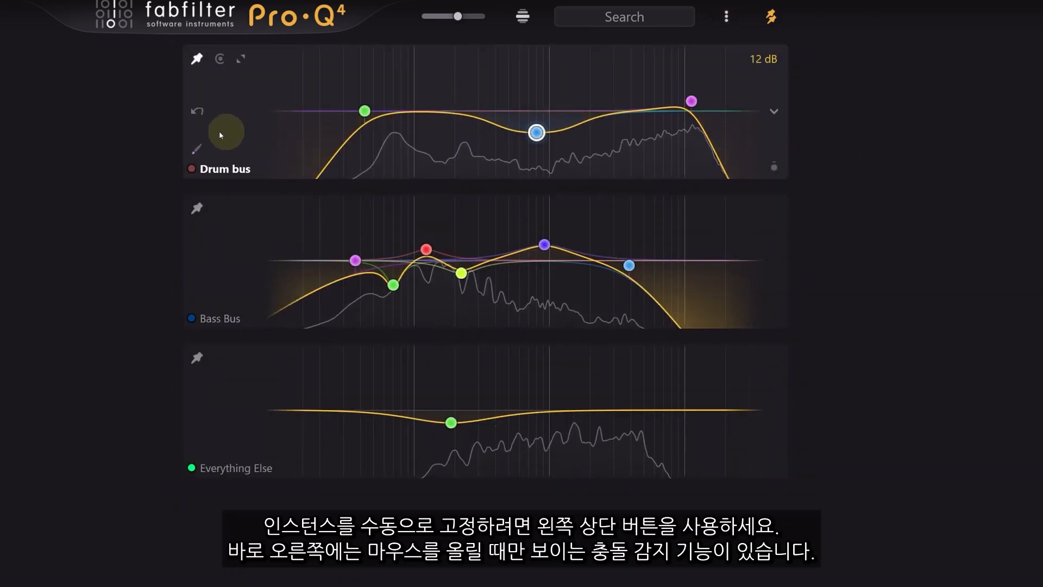
- Enable collision detection on Bass Bus and select the Drum bus EQ's blue band
{"action": "mouse_move", "coordinate": [199, 208]}
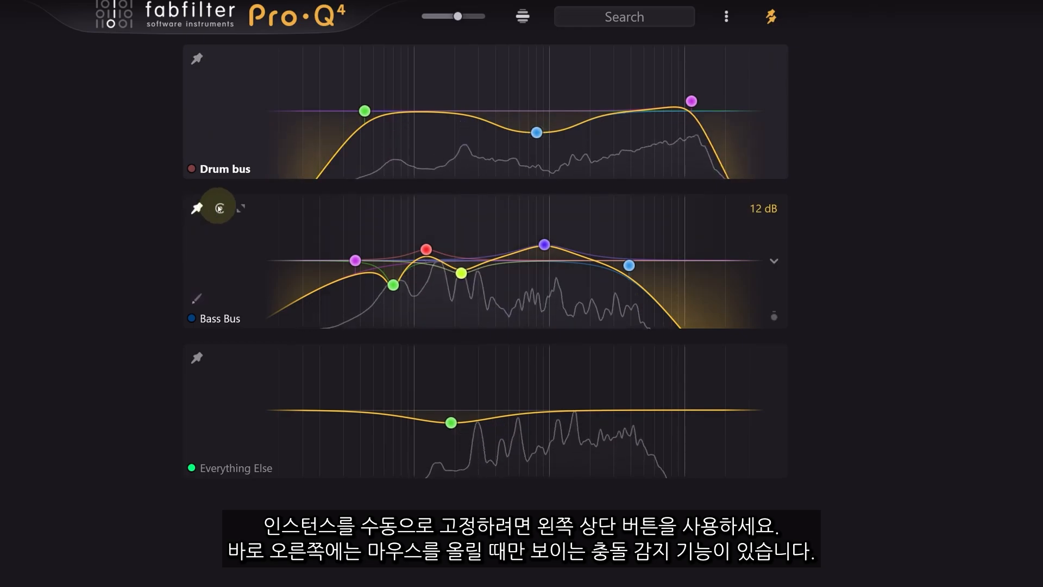
{"action": "left_click", "coordinate": [220, 208]}
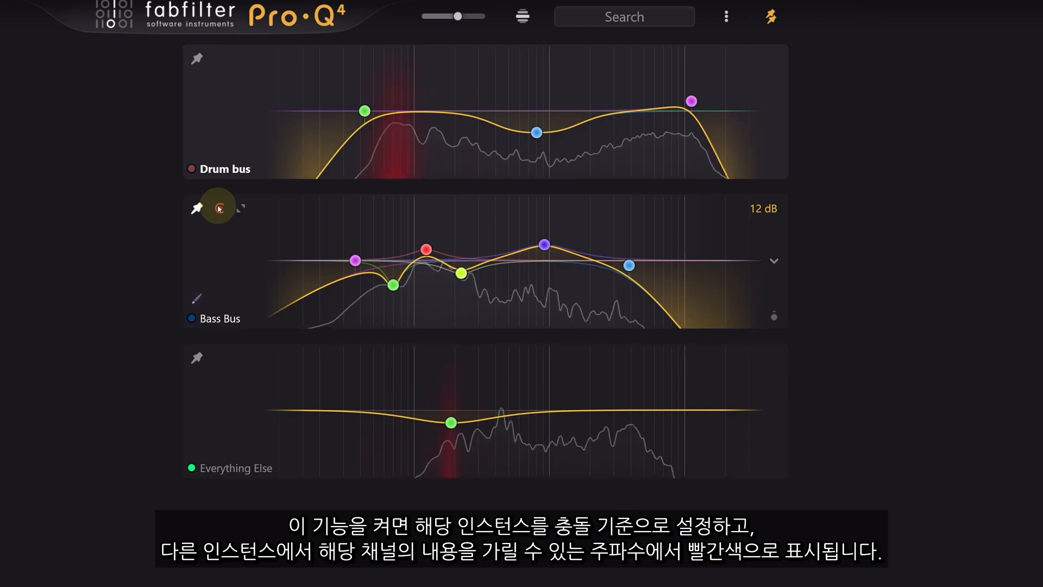
{"action": "left_click", "coordinate": [376, 146]}
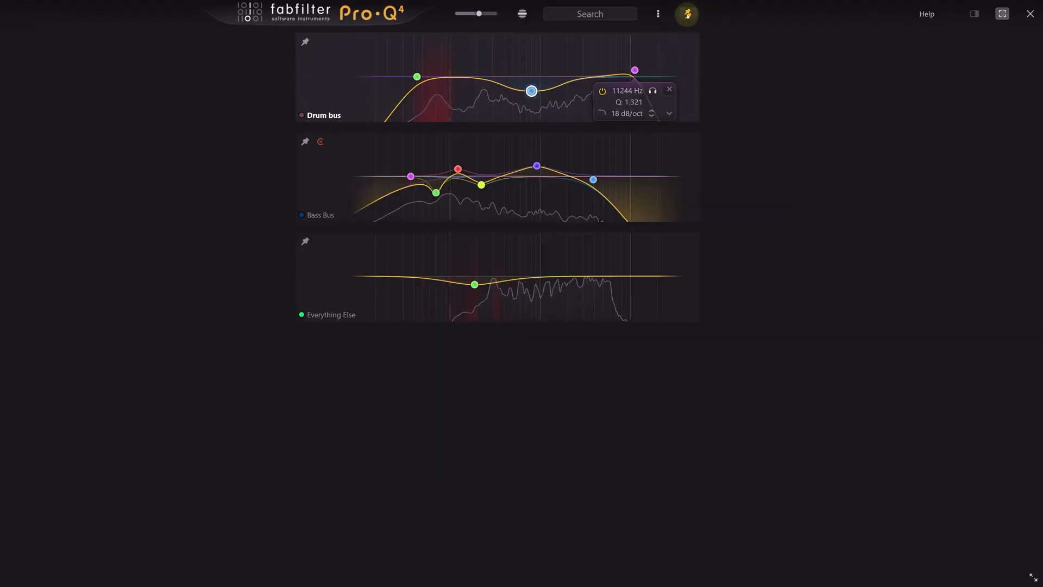
- Turn off the pin filter and browse all instances with clashing frequencies marked red
{"action": "left_click", "coordinate": [687, 16]}
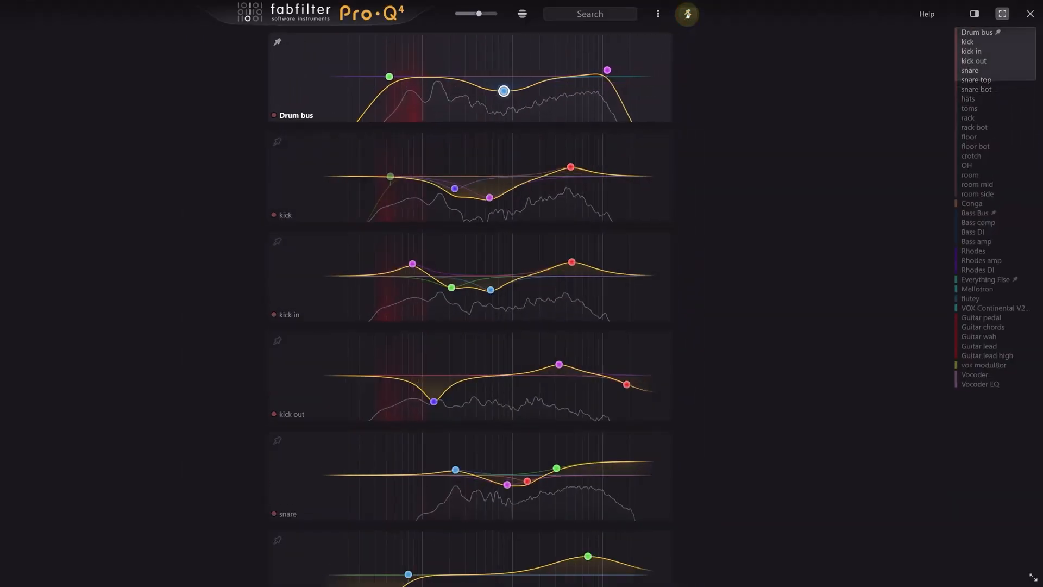
{"action": "scroll", "coordinate": [160, 287], "scroll_direction": "down", "scroll_amount": 6}
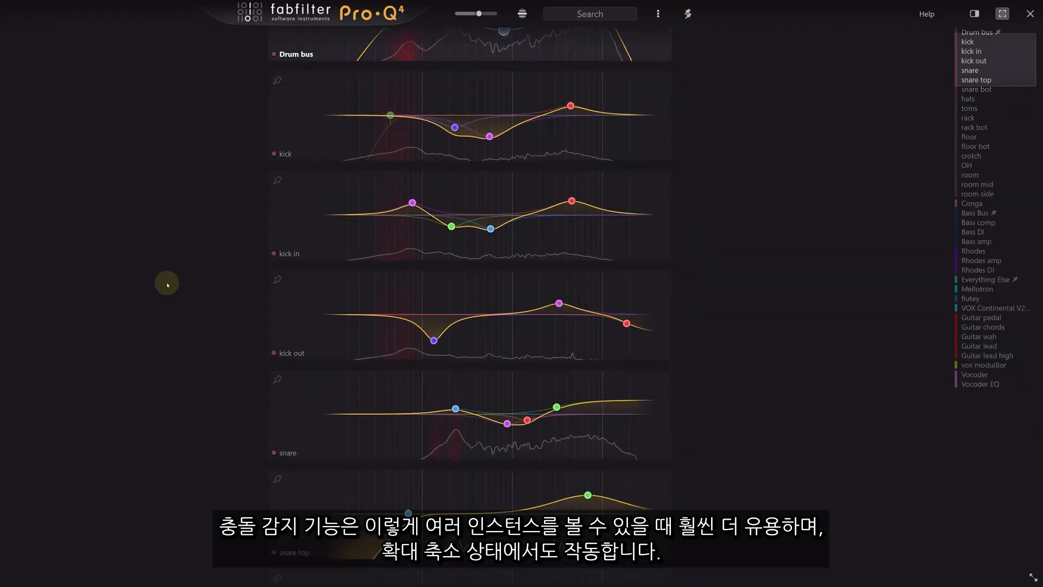
{"action": "scroll", "coordinate": [168, 285], "scroll_direction": "down", "scroll_amount": 8}
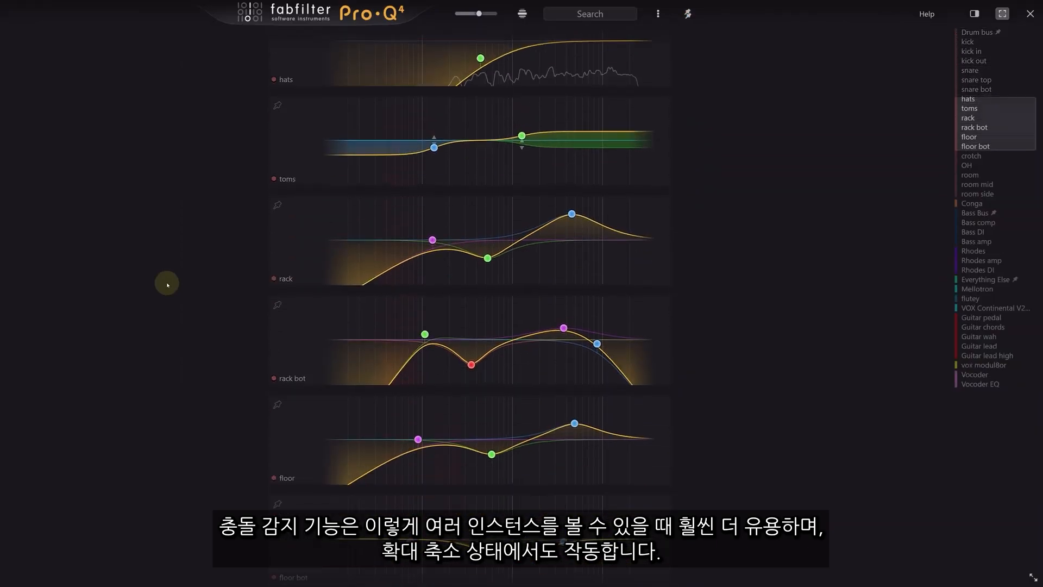
{"action": "scroll", "coordinate": [168, 285], "scroll_direction": "down", "scroll_amount": 7}
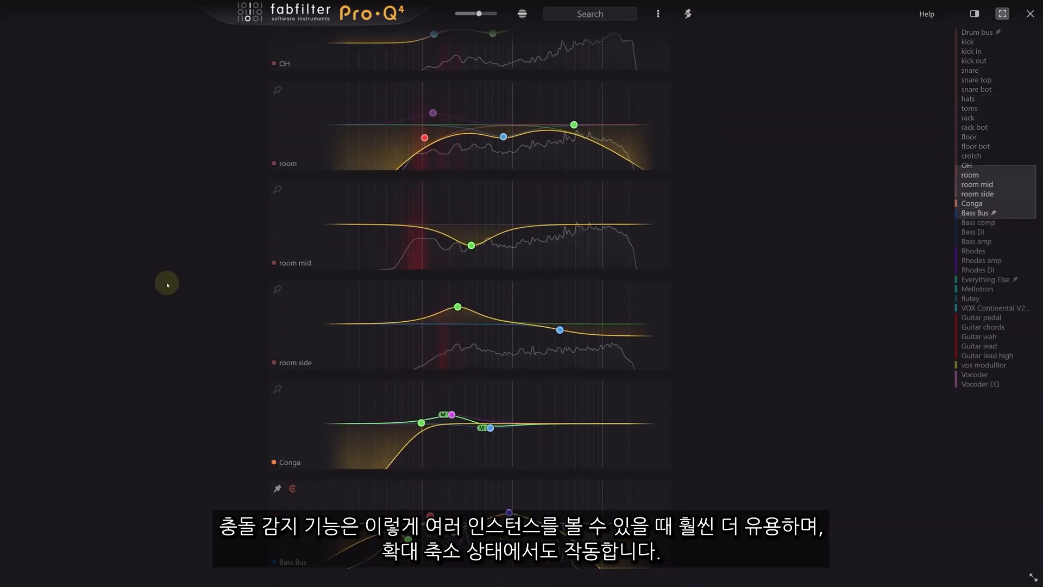
{"action": "scroll", "coordinate": [167, 285], "scroll_direction": "down", "scroll_amount": 10}
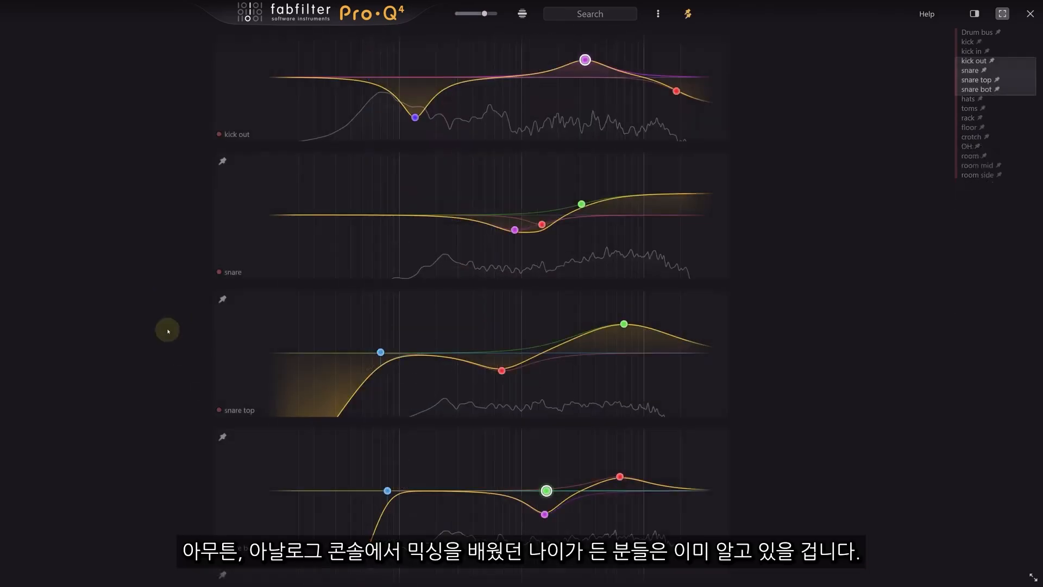
- Nudge the snare top boost to about 240 Hz and the snare boost to about 235 Hz, +3.46 dB
{"action": "scroll", "coordinate": [167, 329], "scroll_direction": "down", "scroll_amount": 1}
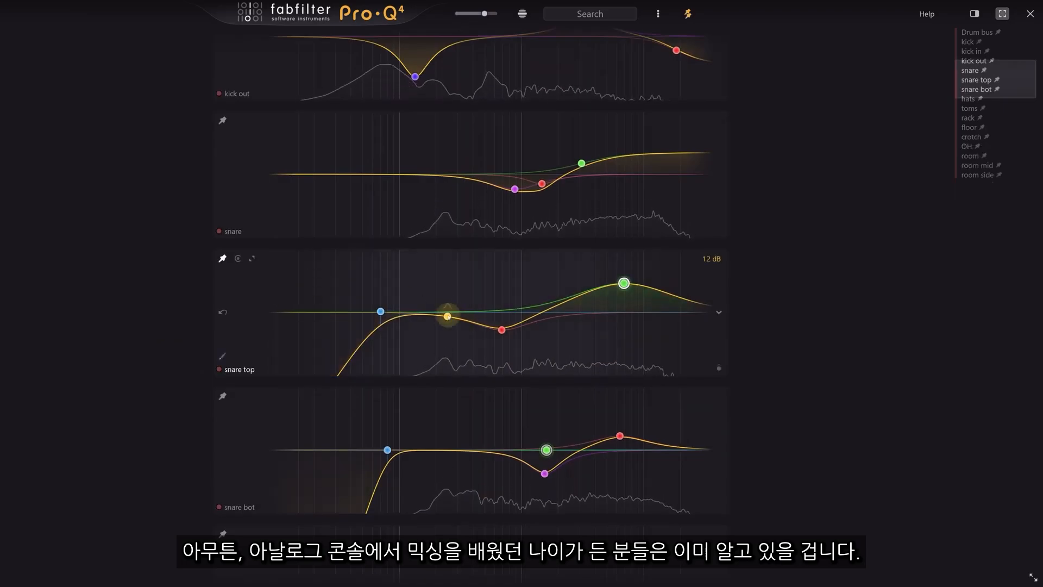
{"action": "scroll", "coordinate": [447, 286], "scroll_direction": "up", "scroll_amount": 2}
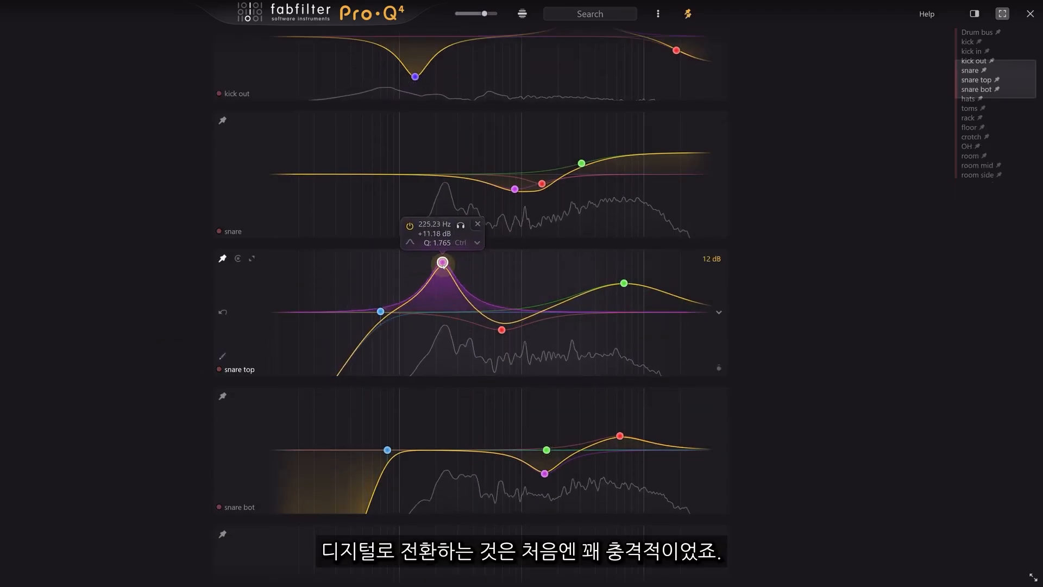
{"action": "left_click_drag", "start_coordinate": [443, 264], "coordinate": [445, 265]}
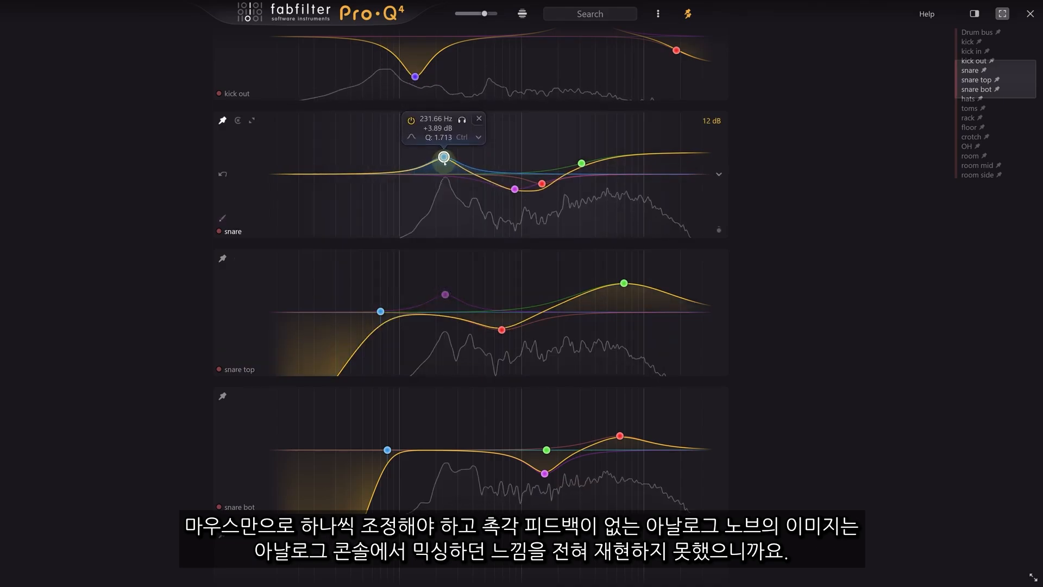
{"action": "left_click_drag", "start_coordinate": [445, 161], "coordinate": [445, 162]}
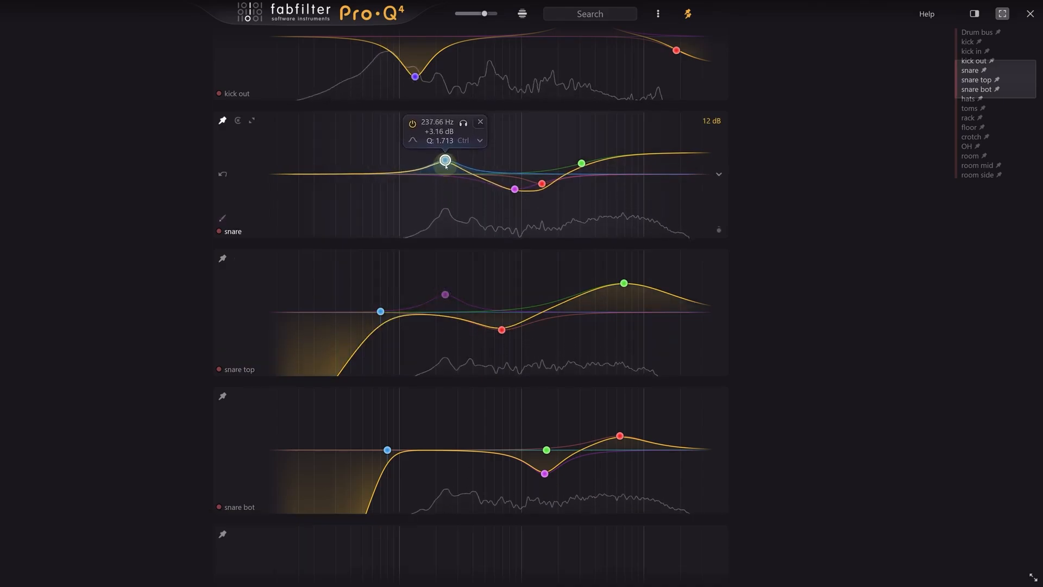
- Lower the OH boost to about 479 Hz at +10.61 dB
{"action": "scroll", "coordinate": [160, 347], "scroll_direction": "down", "scroll_amount": 6}
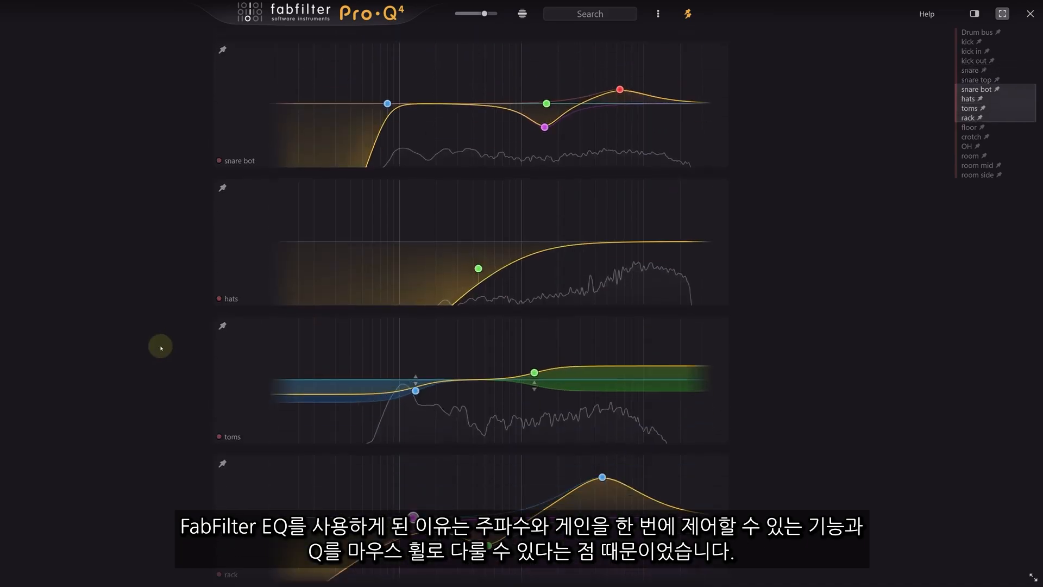
{"action": "scroll", "coordinate": [161, 348], "scroll_direction": "down", "scroll_amount": 11}
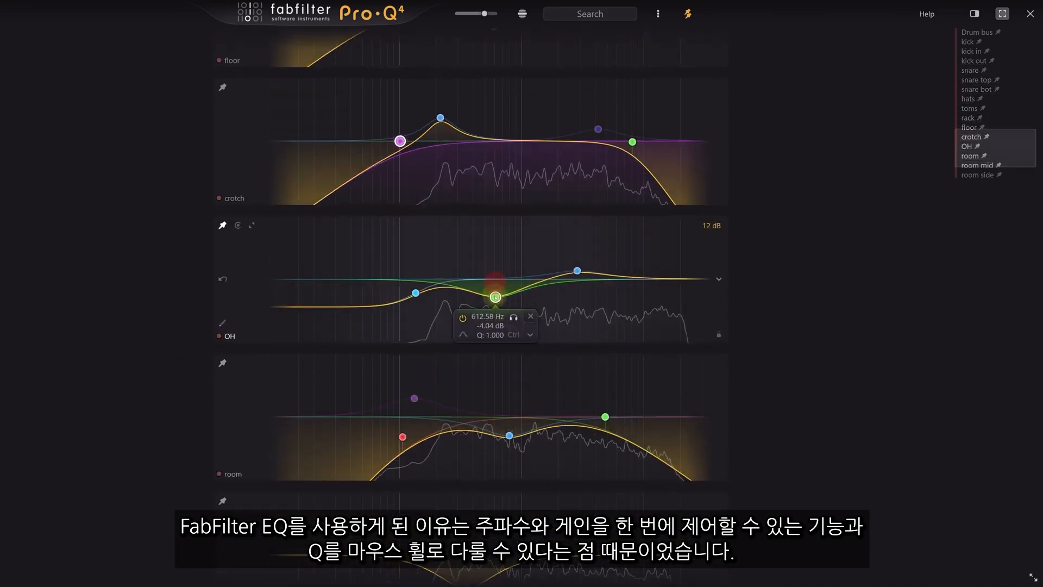
{"action": "scroll", "coordinate": [498, 304], "scroll_direction": "up", "scroll_amount": 5}
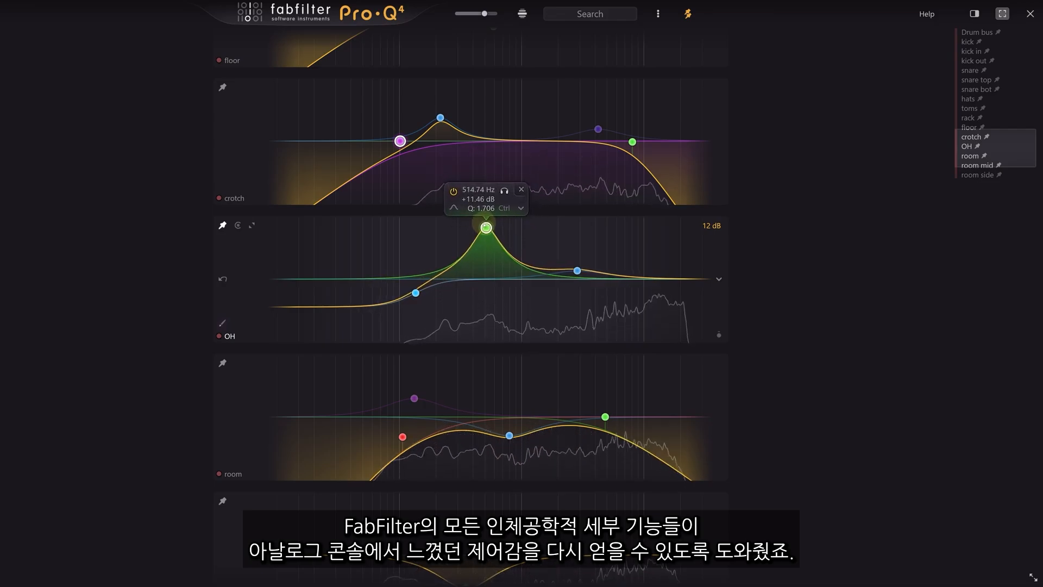
{"action": "left_click_drag", "start_coordinate": [484, 228], "coordinate": [482, 232]}
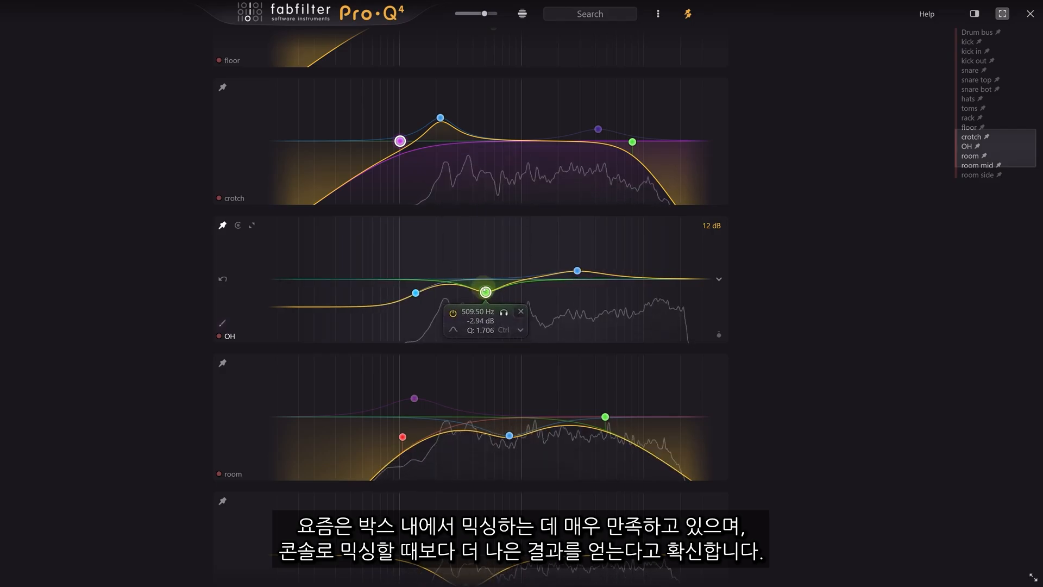
- Set the room EQ boost to +3.65 dB, and move the OH bell to about 228.66 Hz, +5.81 dB
{"action": "scroll", "coordinate": [174, 359], "scroll_direction": "down", "scroll_amount": 3}
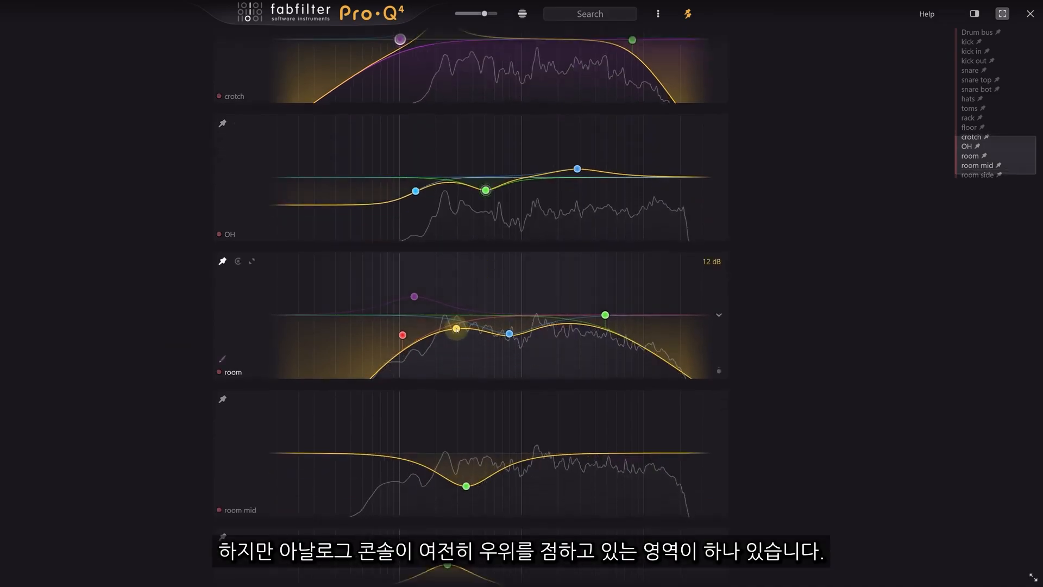
{"action": "left_click_drag", "start_coordinate": [456, 328], "coordinate": [450, 310]}
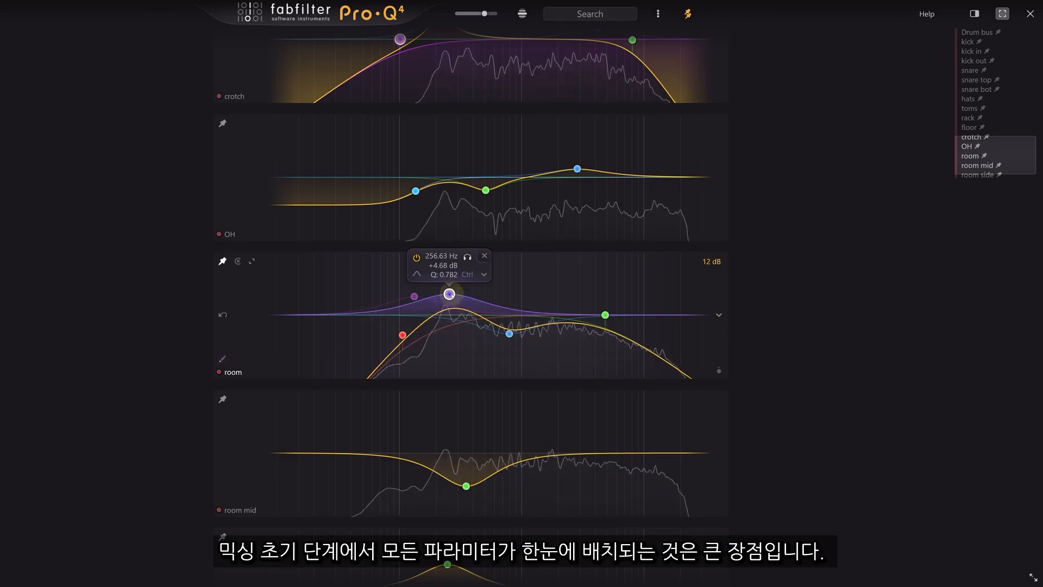
{"action": "left_click_drag", "start_coordinate": [450, 295], "coordinate": [442, 304]}
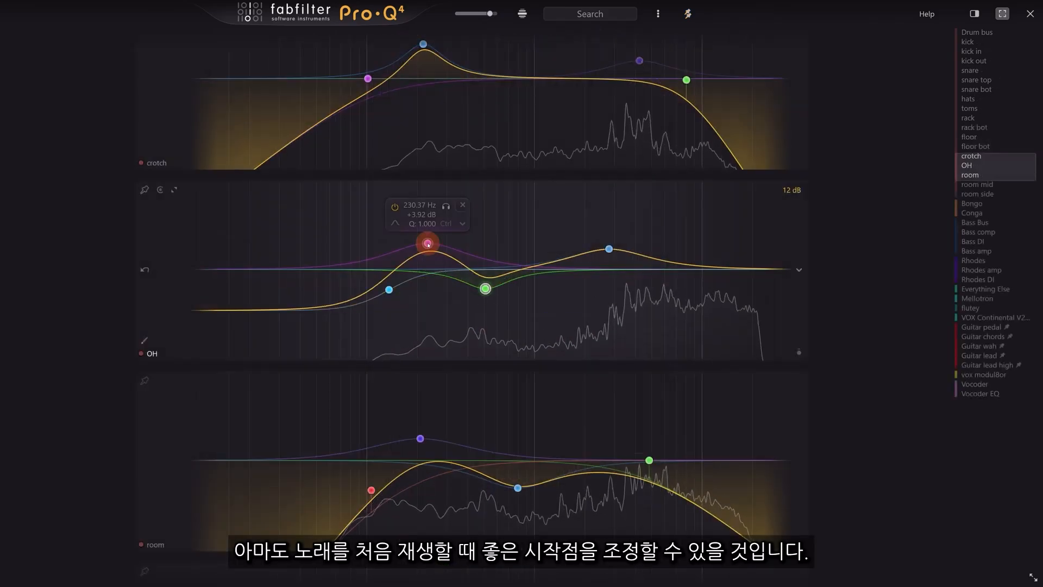
{"action": "mouse_move", "coordinate": [426, 243]}
{"action": "left_mouse_down"}
{"action": "mouse_move", "coordinate": [423, 202]}
{"action": "mouse_move", "coordinate": [427, 231]}
{"action": "left_mouse_up"}
- Make the OH boost band dynamic and pull its dynamic range down to the baseline
{"action": "right_click", "coordinate": [427, 231]}
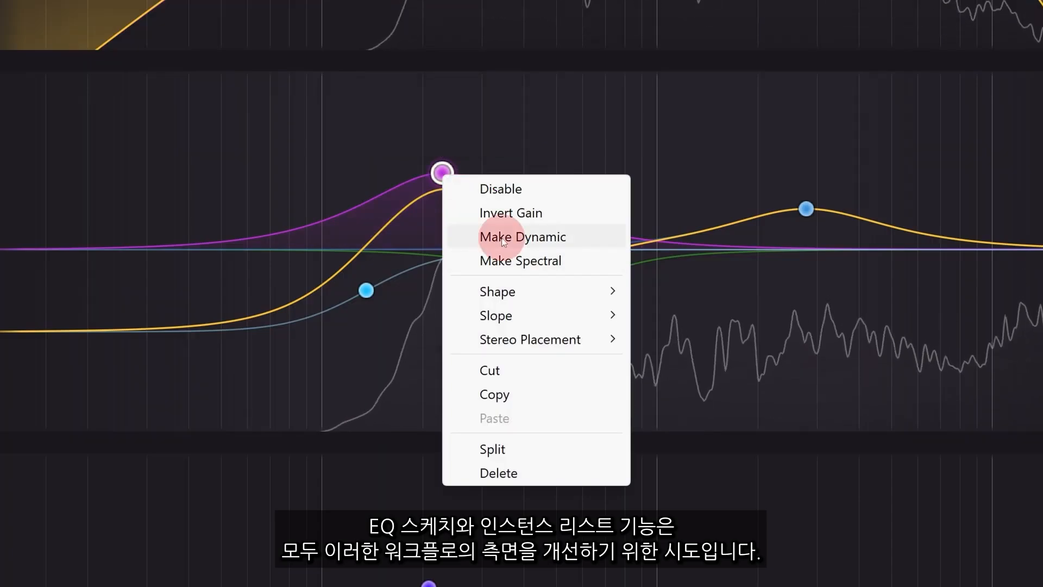
{"action": "left_click", "coordinate": [502, 239]}
{"action": "left_click_drag", "start_coordinate": [443, 158], "coordinate": [442, 254]}
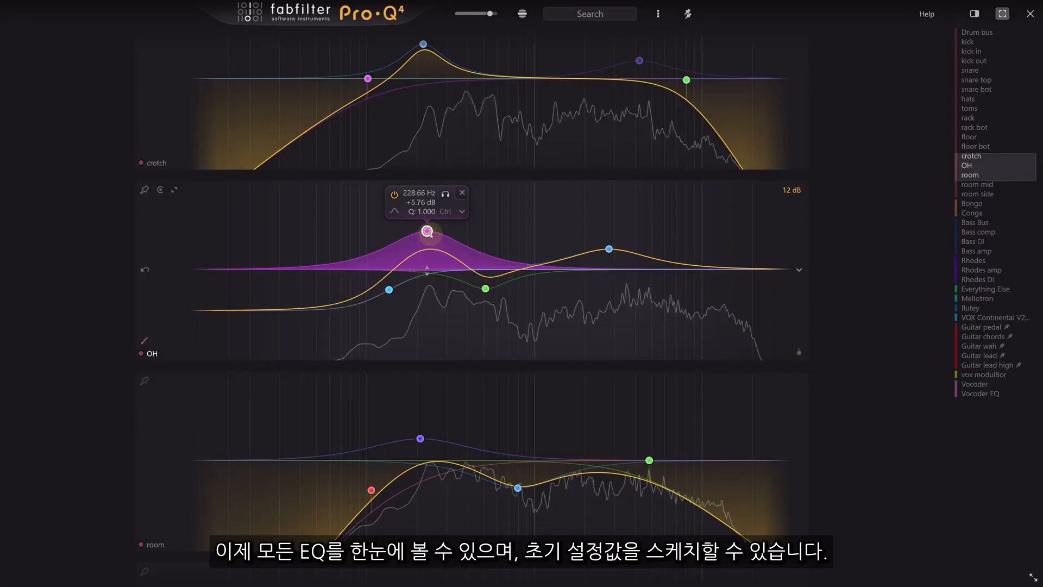
- Add a low-cut band to the Bongo EQ
{"action": "scroll", "coordinate": [427, 230], "scroll_direction": "up", "scroll_amount": 3}
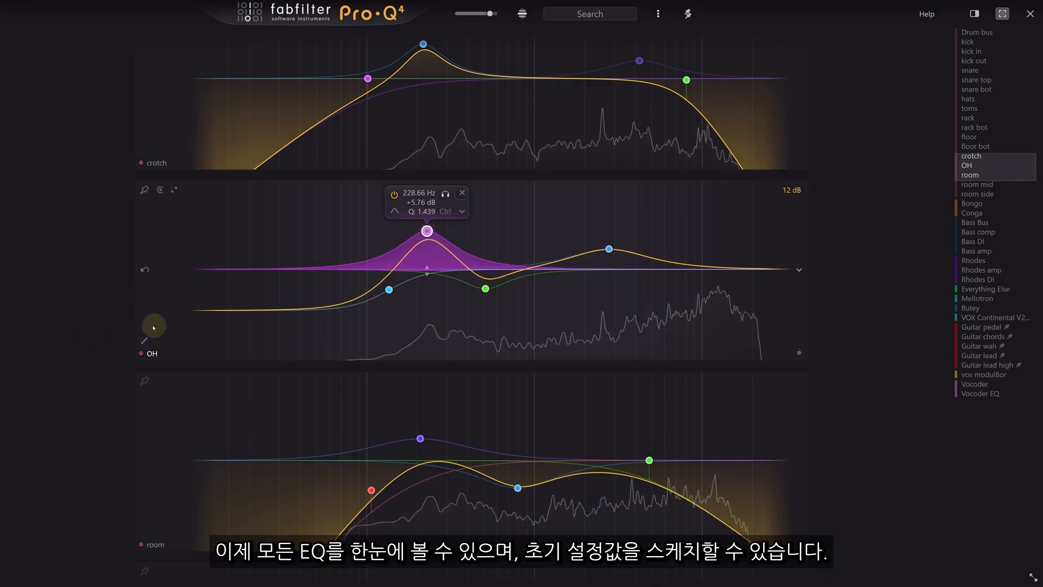
{"action": "scroll", "coordinate": [90, 336], "scroll_direction": "down", "scroll_amount": 10}
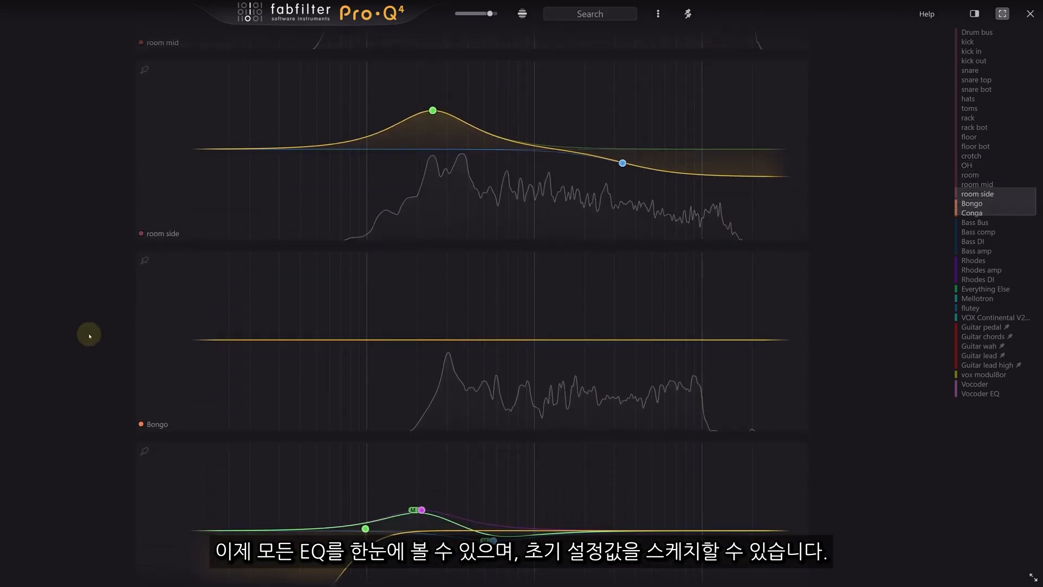
{"action": "mouse_move", "coordinate": [405, 421]}
{"action": "left_mouse_down"}
{"action": "mouse_move", "coordinate": [426, 341]}
{"action": "mouse_move", "coordinate": [450, 316]}
{"action": "mouse_move", "coordinate": [521, 362]}
{"action": "mouse_move", "coordinate": [659, 333]}
{"action": "mouse_move", "coordinate": [705, 344]}
{"action": "left_mouse_up"}
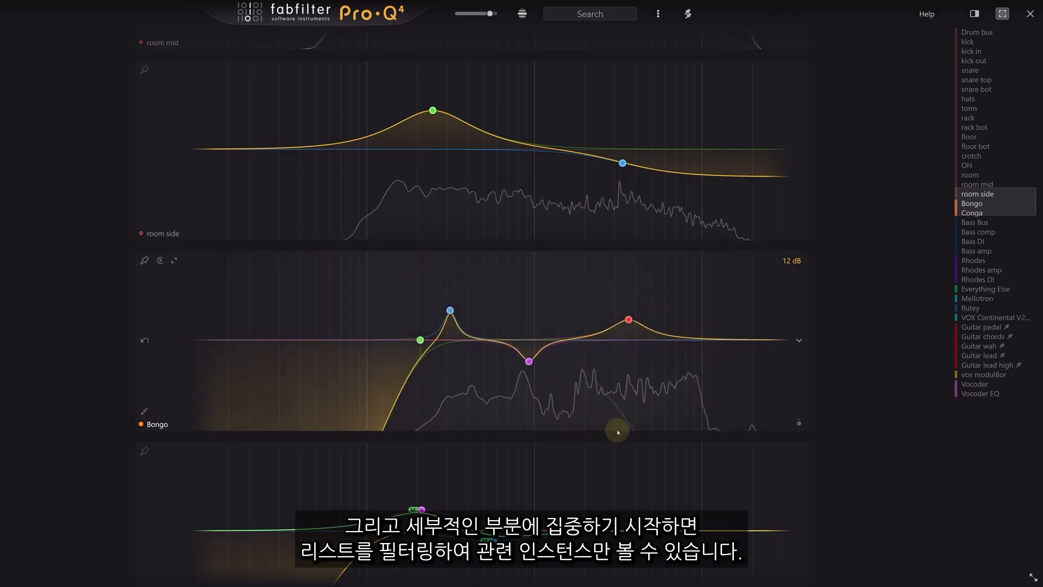
- Show only the pinned Guitar instances and raise the Guitar wah boost to about 1175.2 Hz, +2.40 dB
{"action": "left_click", "coordinate": [688, 15]}
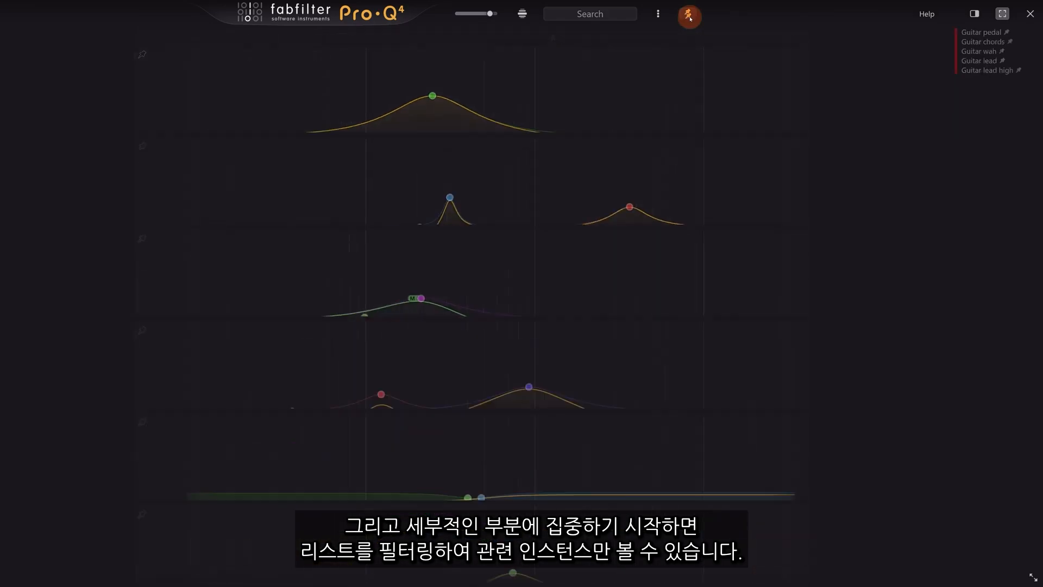
{"action": "scroll", "coordinate": [375, 286], "scroll_direction": "down", "scroll_amount": 3}
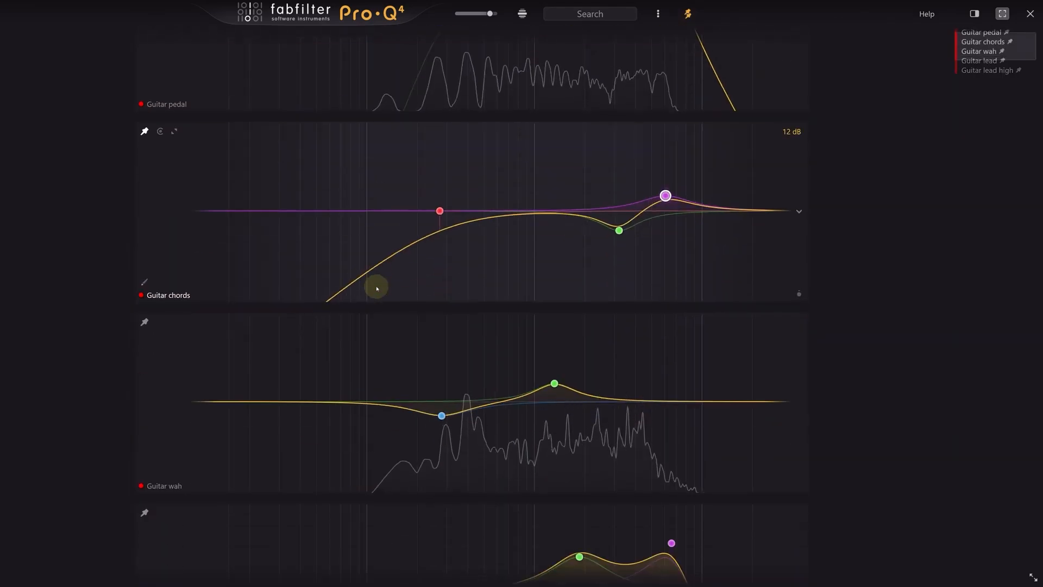
{"action": "mouse_move", "coordinate": [554, 383]}
{"action": "left_mouse_down"}
{"action": "mouse_move", "coordinate": [565, 368]}
{"action": "mouse_move", "coordinate": [546, 385]}
{"action": "left_mouse_up"}
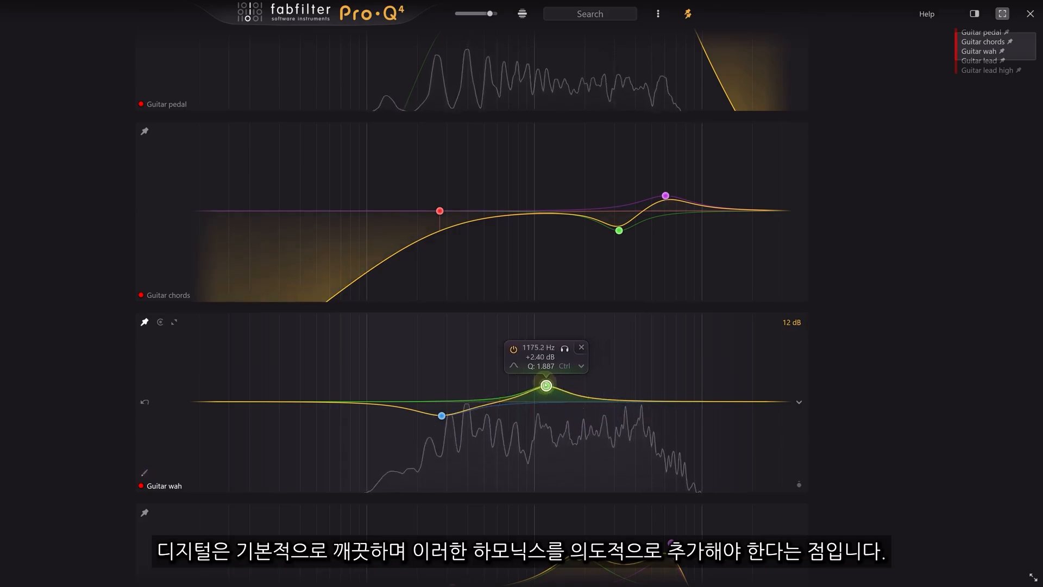
- Add a new band on the Guitar lead curve and pull it toward 0 dB
{"action": "scroll", "coordinate": [81, 429], "scroll_direction": "down", "scroll_amount": 4}
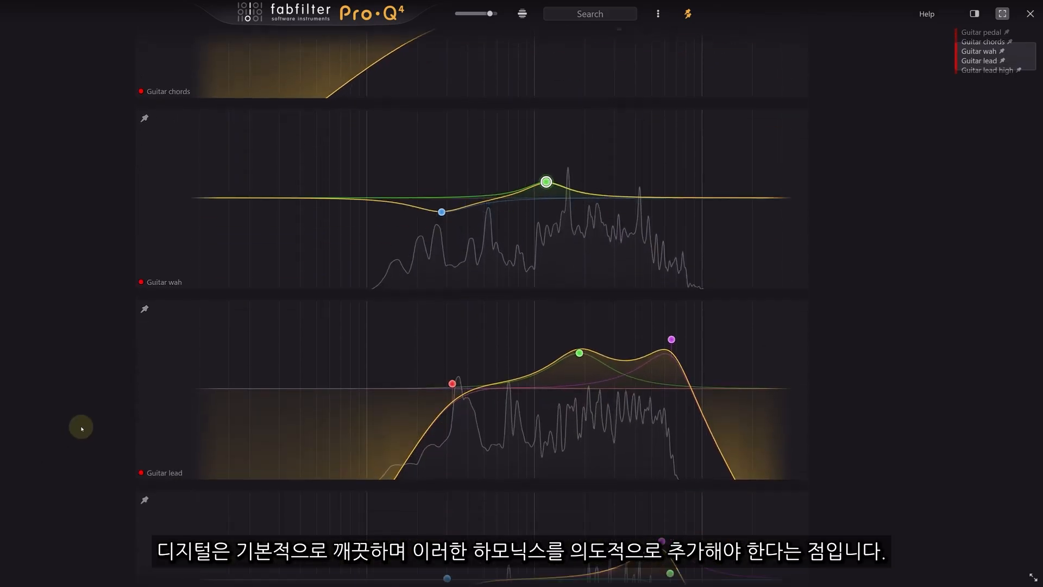
{"action": "left_click", "coordinate": [617, 339]}
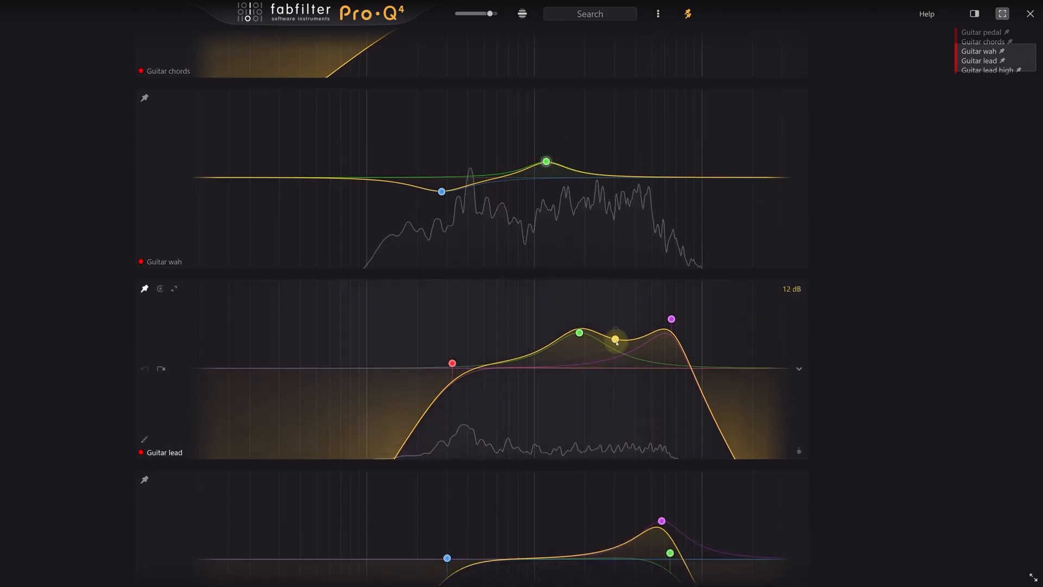
{"action": "left_click_drag", "start_coordinate": [618, 339], "coordinate": [623, 372]}
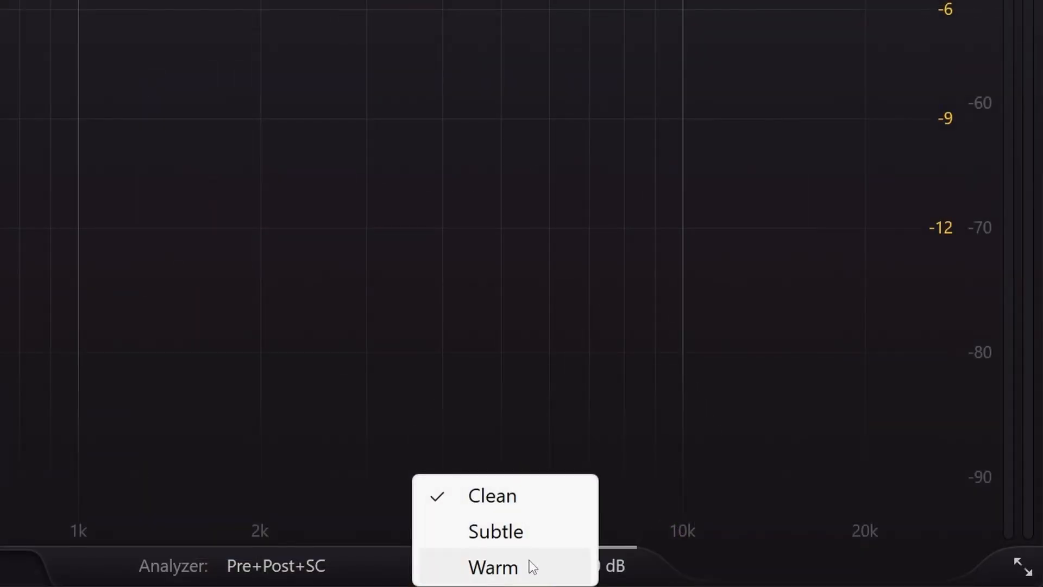
- Switch the character mode from Subtle to Warm
{"action": "left_click", "coordinate": [541, 538]}
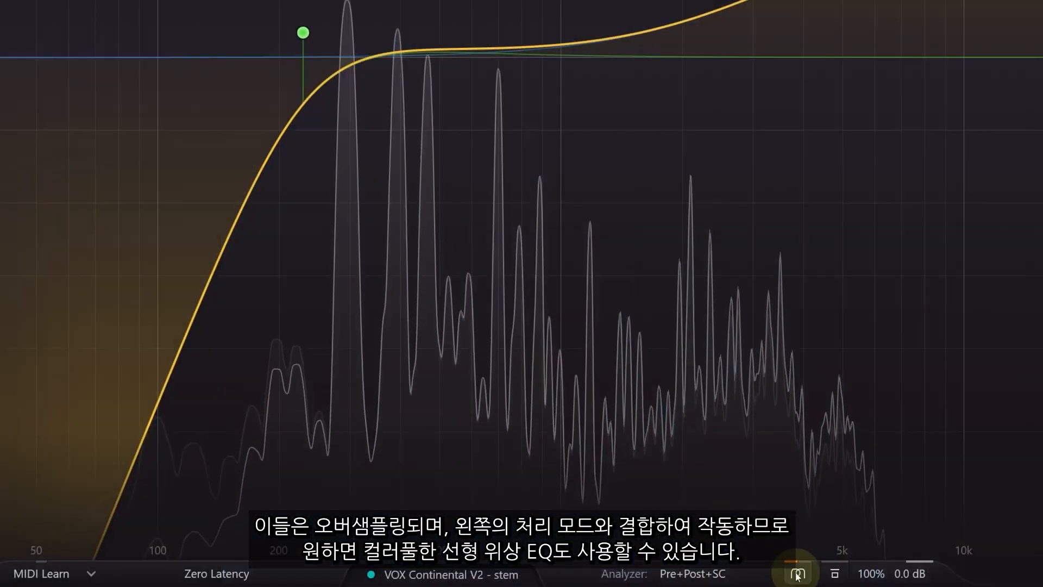
{"action": "left_click", "coordinate": [796, 568]}
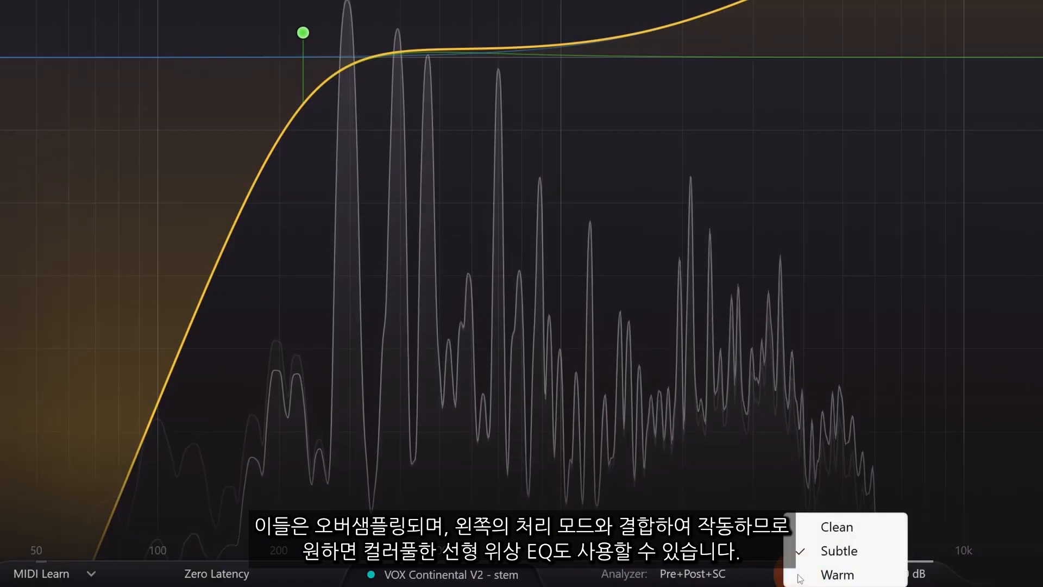
{"action": "left_click", "coordinate": [848, 576]}
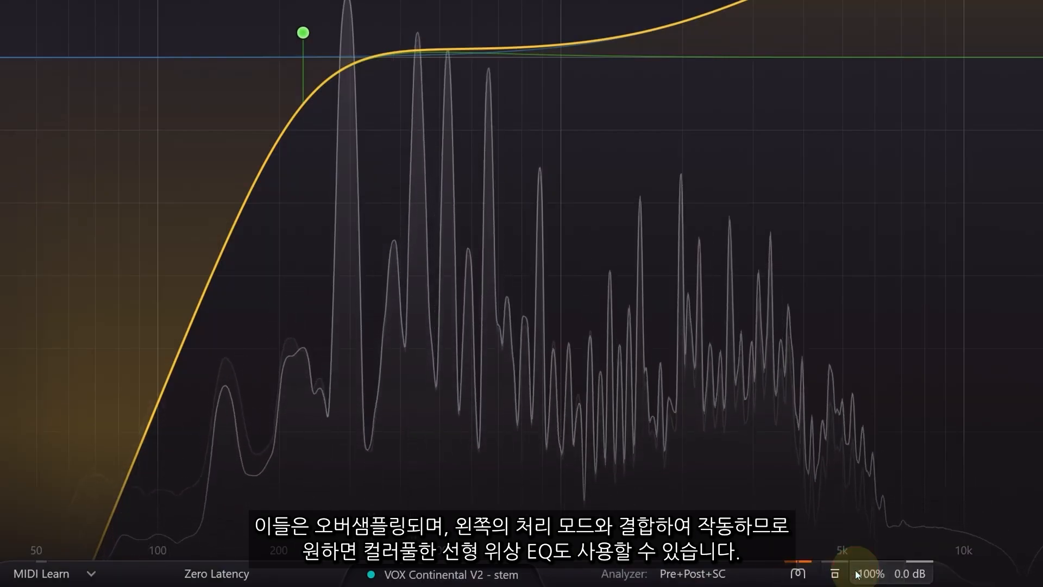
- Switch the processing mode to Linear Phase
{"action": "left_click", "coordinate": [218, 573]}
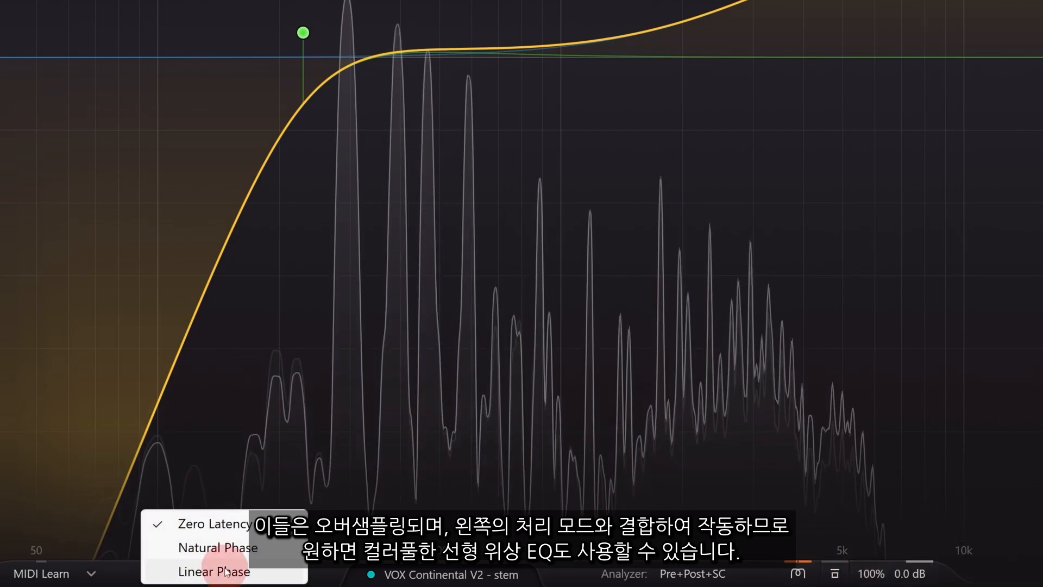
{"action": "left_click", "coordinate": [230, 574]}
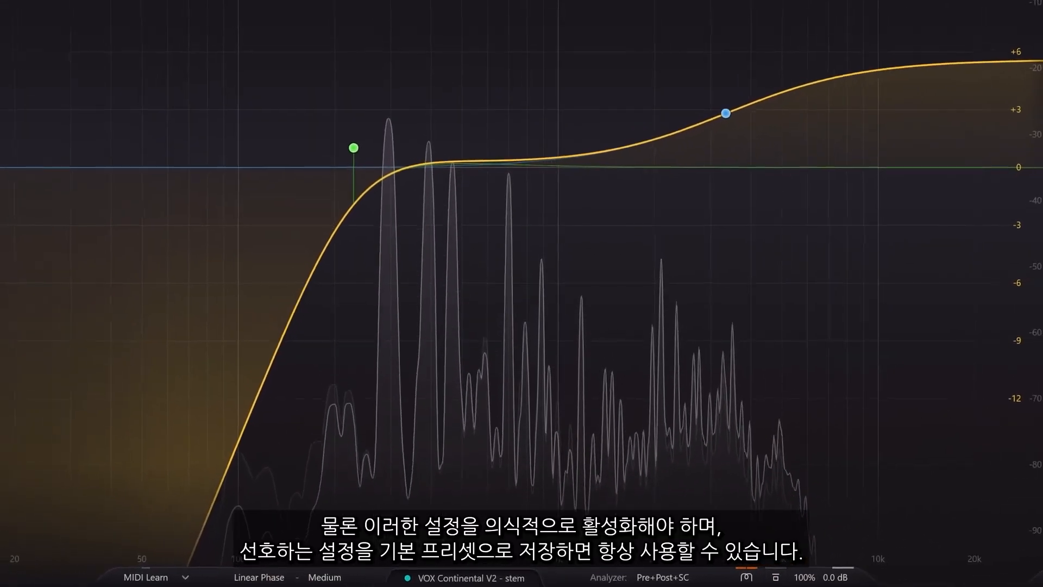
{"action": "left_click", "coordinate": [747, 578]}
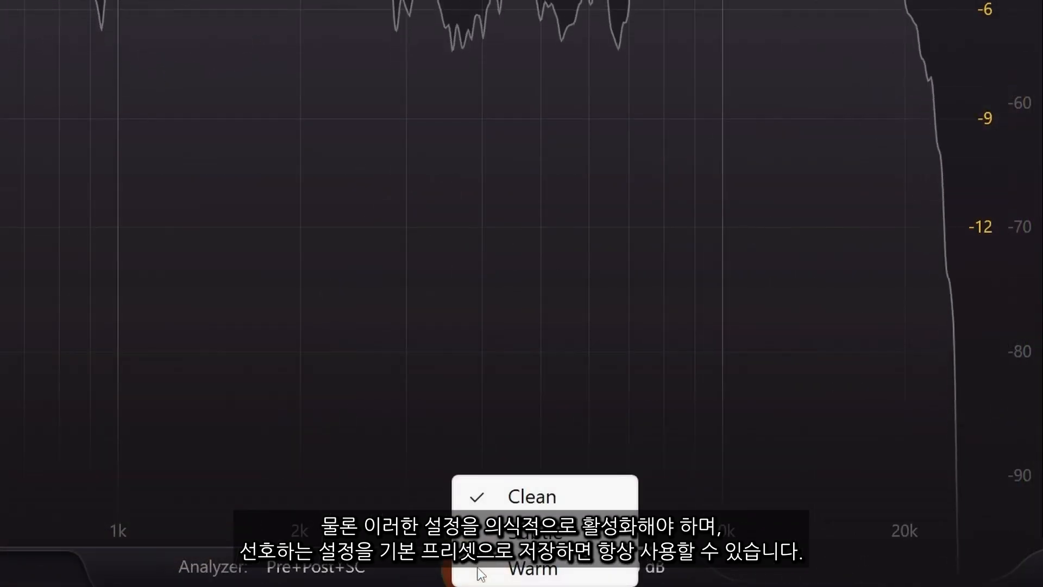
- Pick Warm character mode, save settings as the default preset, and add a 96.75 Hz low cut
{"action": "left_click", "coordinate": [480, 570]}
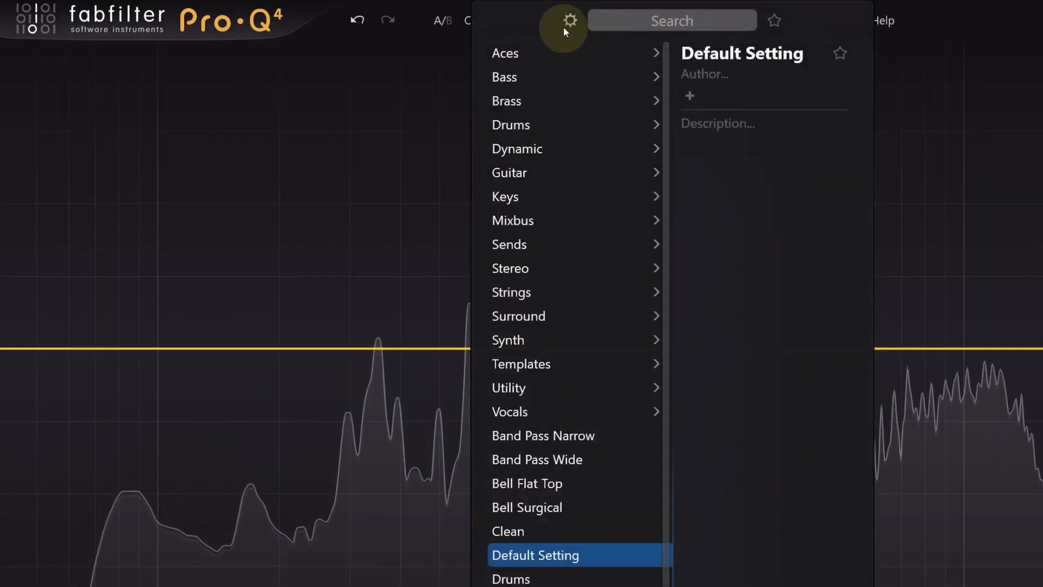
{"action": "left_click", "coordinate": [569, 21]}
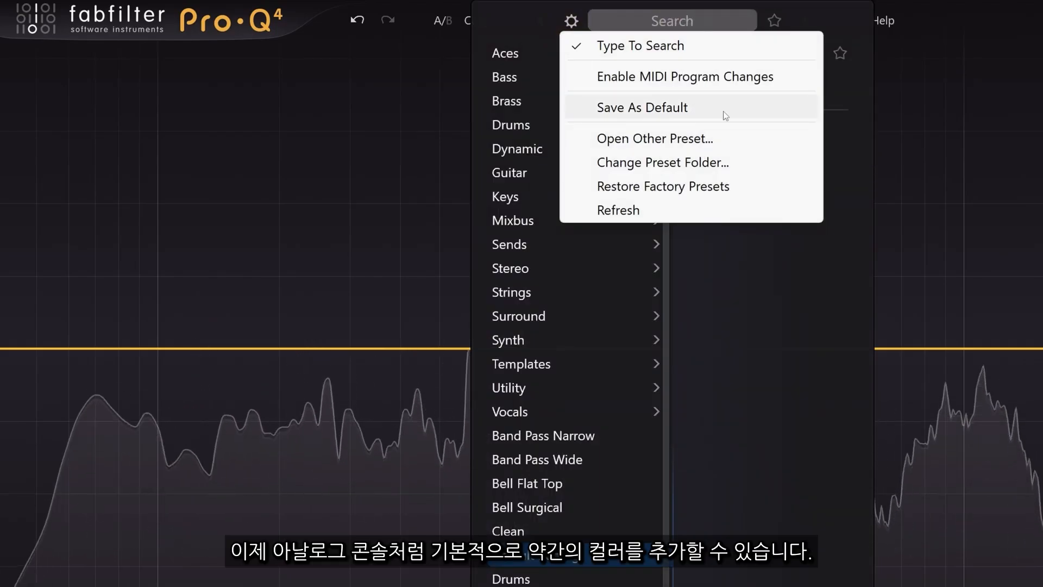
{"action": "left_click", "coordinate": [724, 114]}
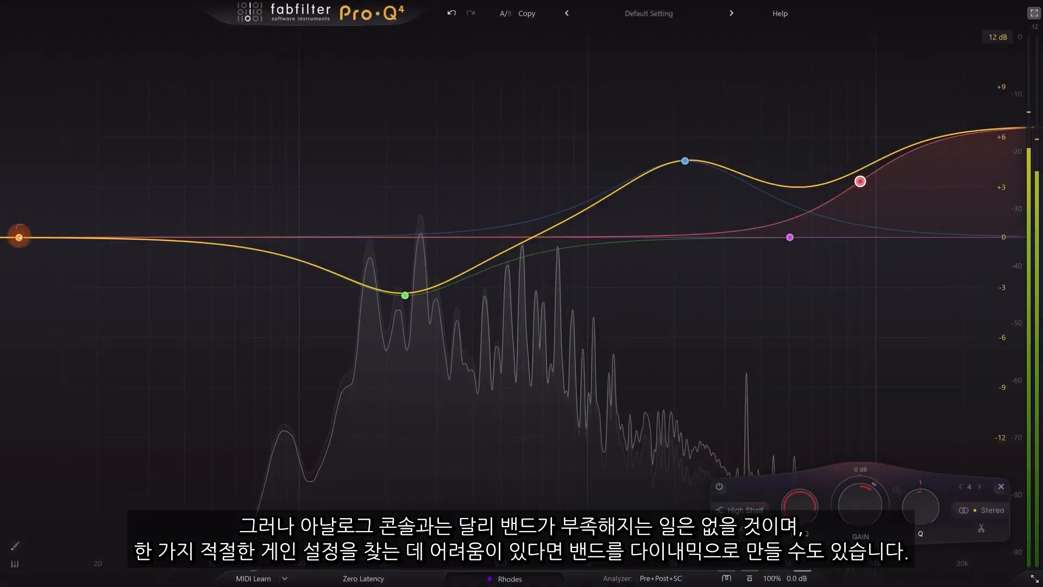
{"action": "left_click_drag", "start_coordinate": [18, 236], "coordinate": [295, 237]}
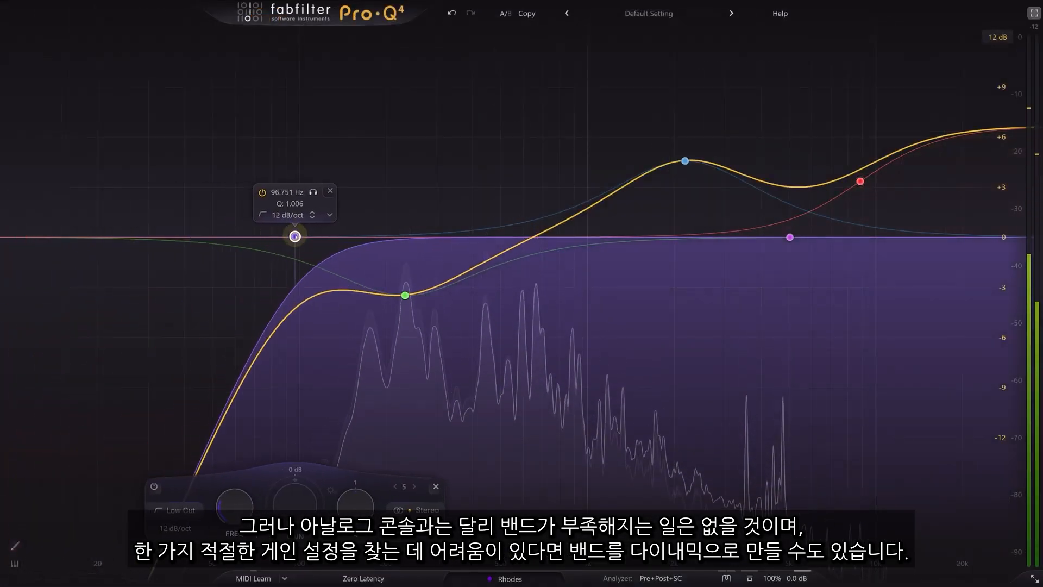
- Make the 232.78 Hz green bell band dynamic and extend its range upward
{"action": "right_click", "coordinate": [406, 295]}
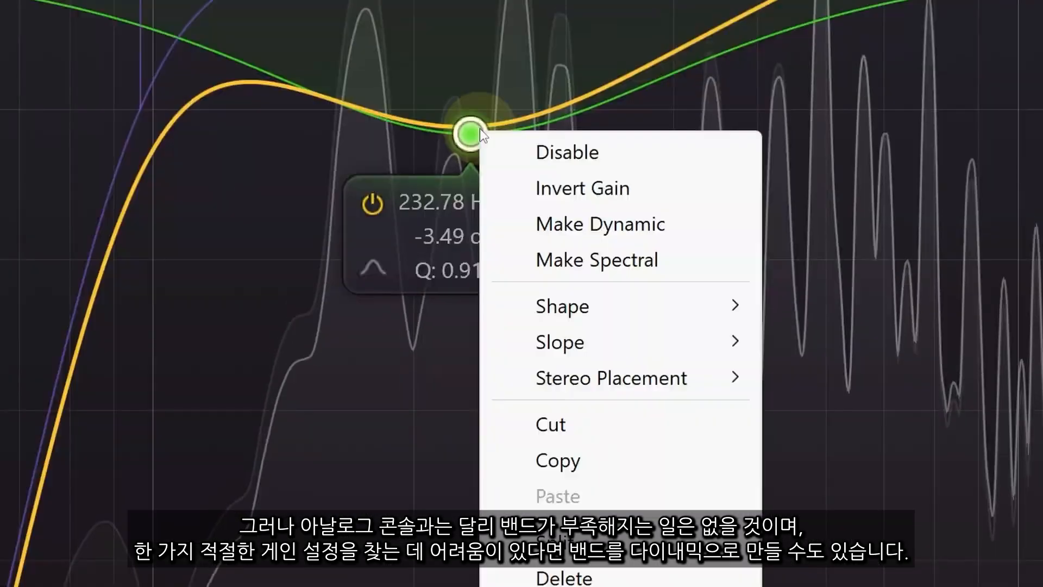
{"action": "left_click", "coordinate": [665, 224]}
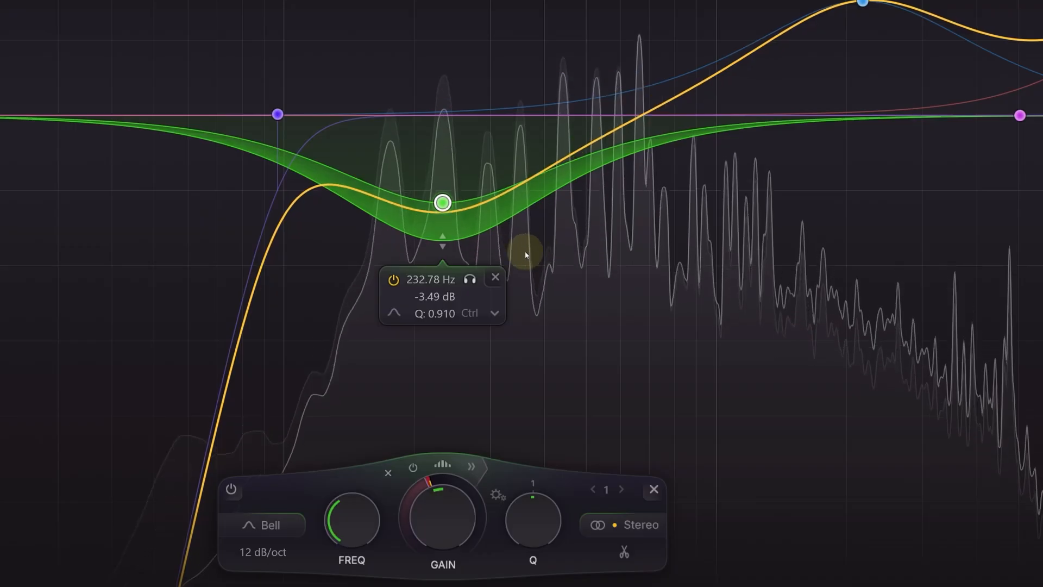
{"action": "left_click_drag", "start_coordinate": [442, 241], "coordinate": [436, 62]}
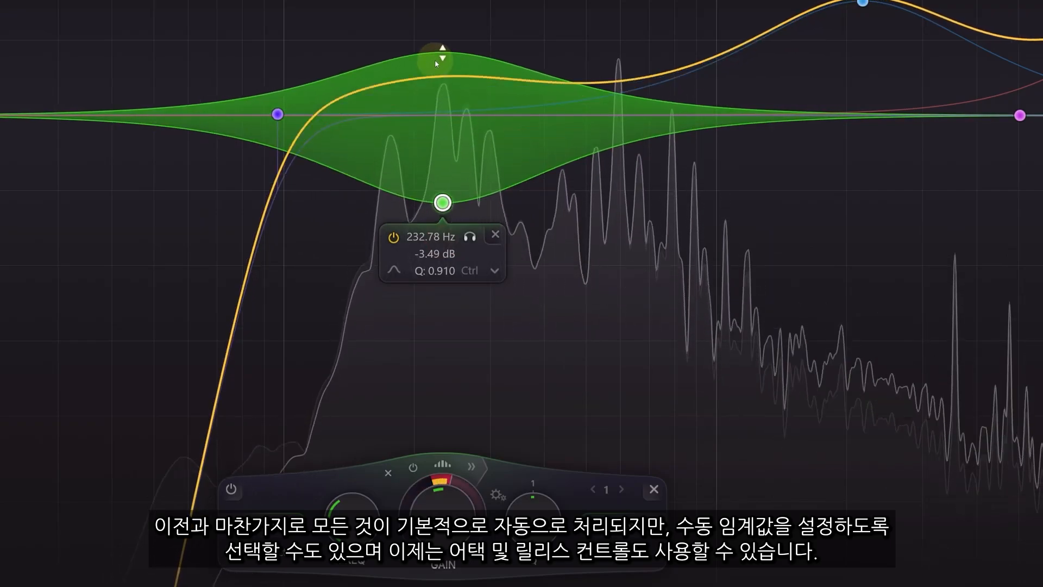
- Expand the band panel and lower the dynamic band's threshold
{"action": "left_click", "coordinate": [471, 465]}
{"action": "left_click", "coordinate": [508, 475]}
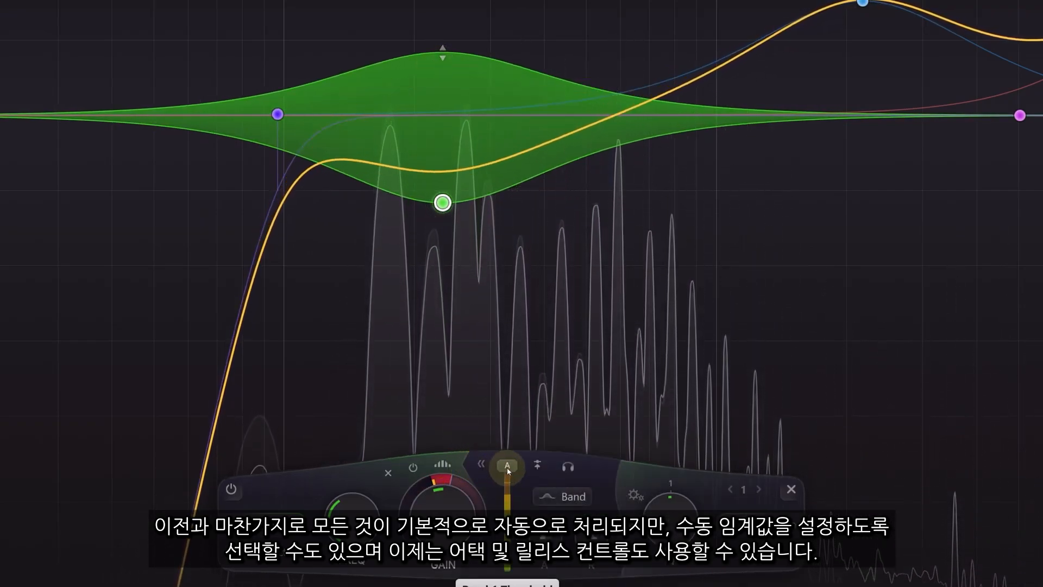
{"action": "left_click_drag", "start_coordinate": [508, 478], "coordinate": [505, 516]}
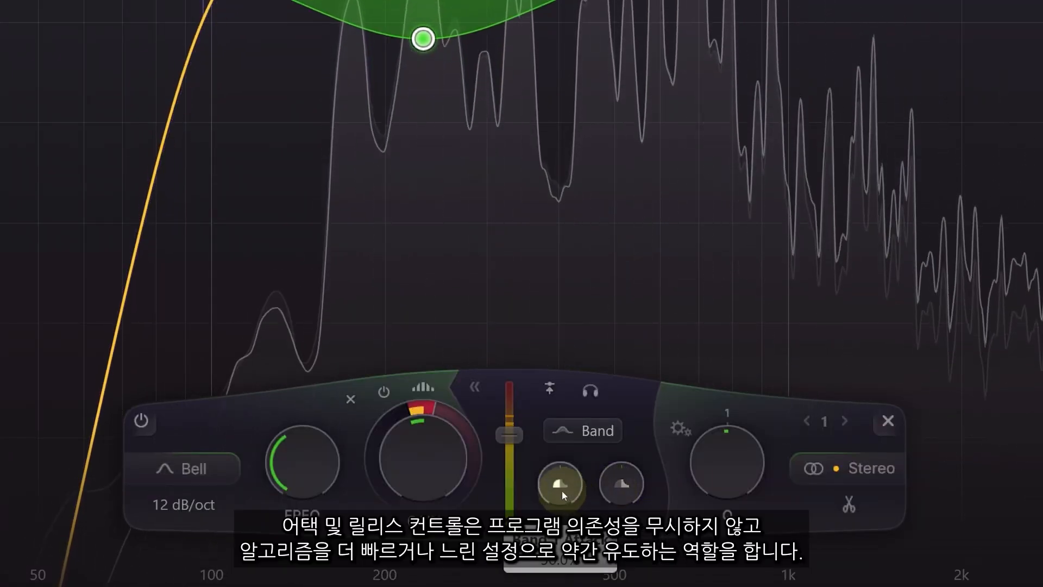
- Raise the dynamic high shelf's attack to 74.7% and its release to 87.2%
{"action": "left_click_drag", "start_coordinate": [560, 488], "coordinate": [596, 565]}
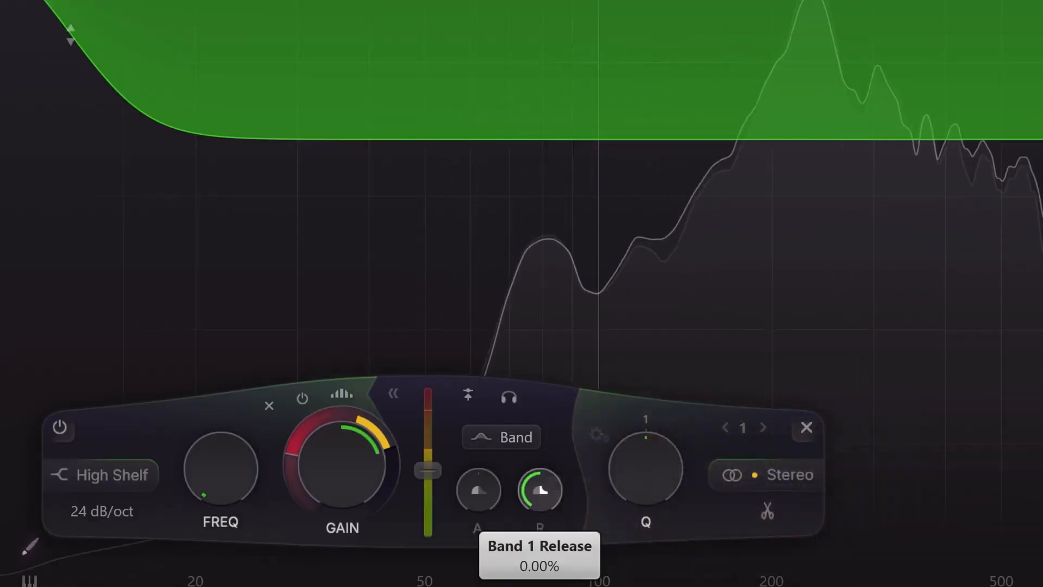
{"action": "left_click_drag", "start_coordinate": [540, 490], "coordinate": [540, 477]}
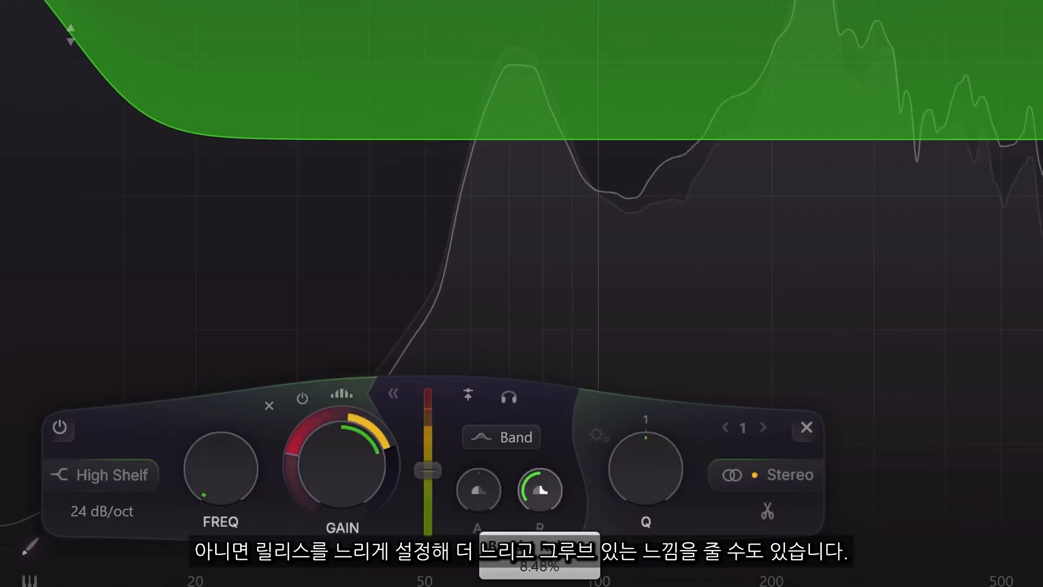
{"action": "left_click_drag", "start_coordinate": [599, 581], "coordinate": [553, 401]}
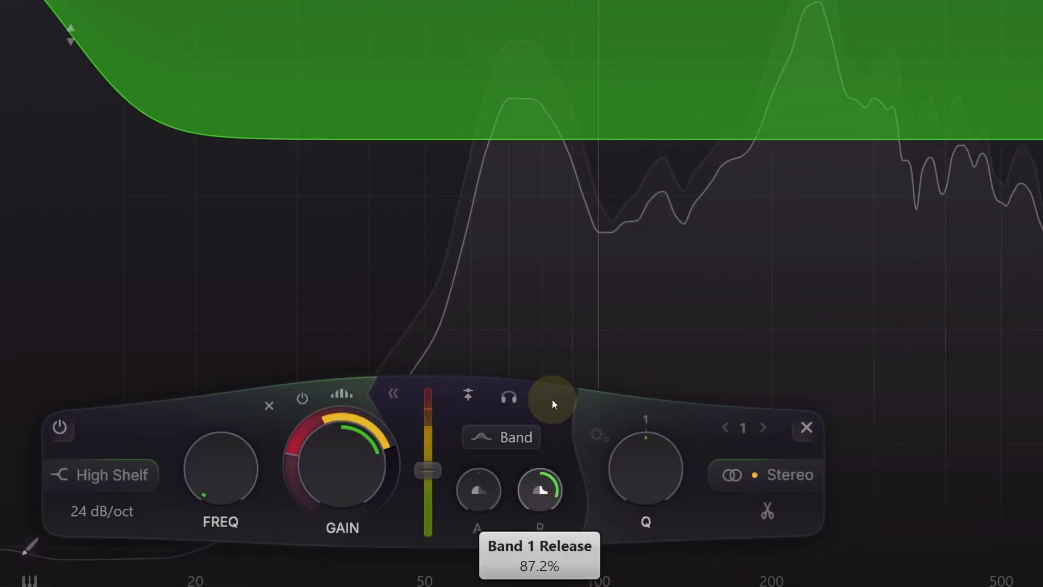
- Reset the release to 50%, then lengthen the low dynamic band's release to 65.9%
{"action": "double_click", "coordinate": [536, 492]}
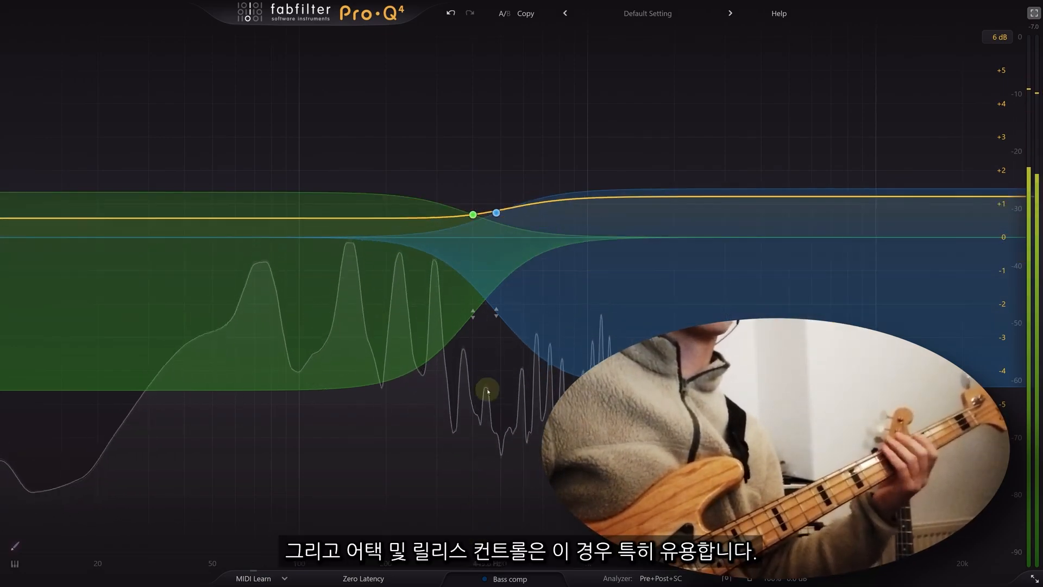
{"action": "left_click", "coordinate": [473, 214]}
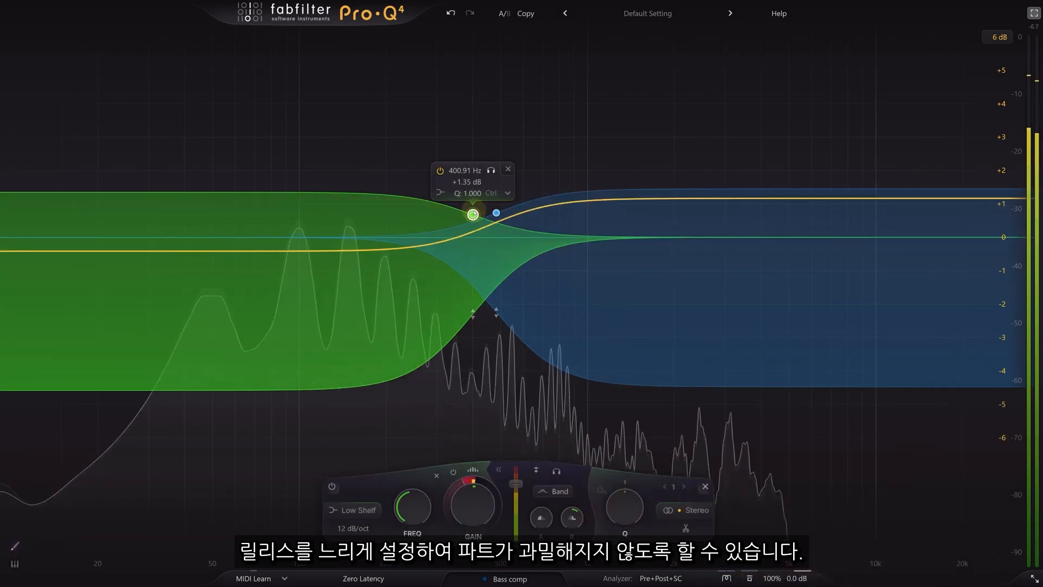
{"action": "mouse_move", "coordinate": [573, 519]}
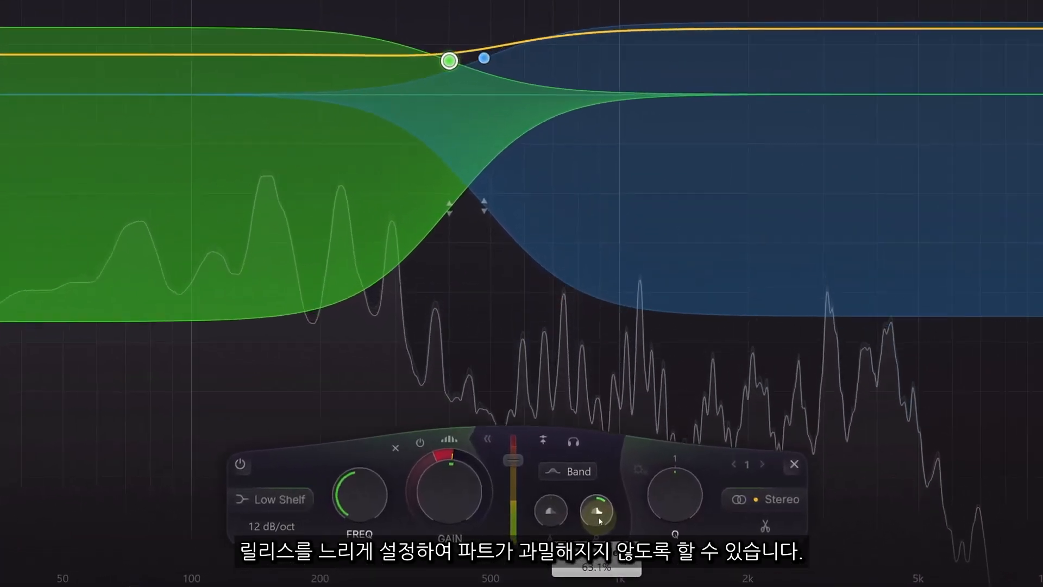
{"action": "left_click_drag", "start_coordinate": [601, 521], "coordinate": [600, 497]}
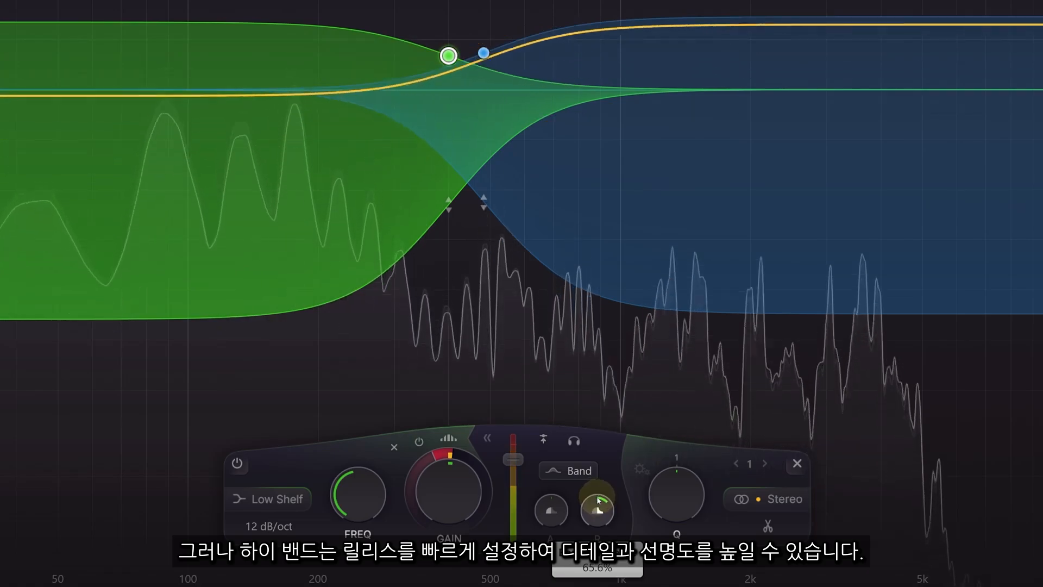
- Shorten the high shelf band's release to 26.2%
{"action": "left_click", "coordinate": [483, 53]}
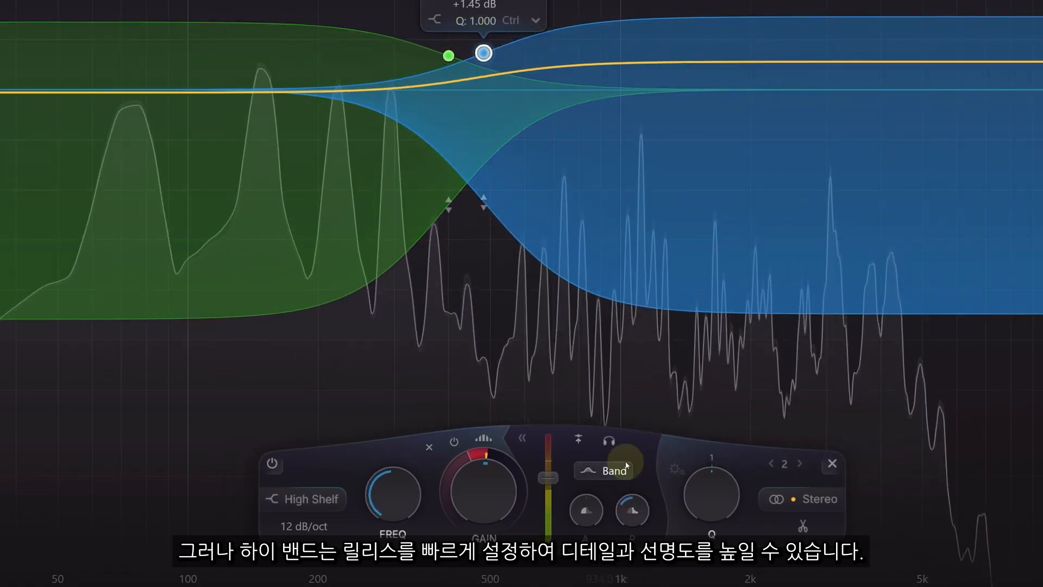
{"action": "mouse_move", "coordinate": [637, 520]}
{"action": "left_click_drag", "start_coordinate": [637, 520], "coordinate": [635, 535]}
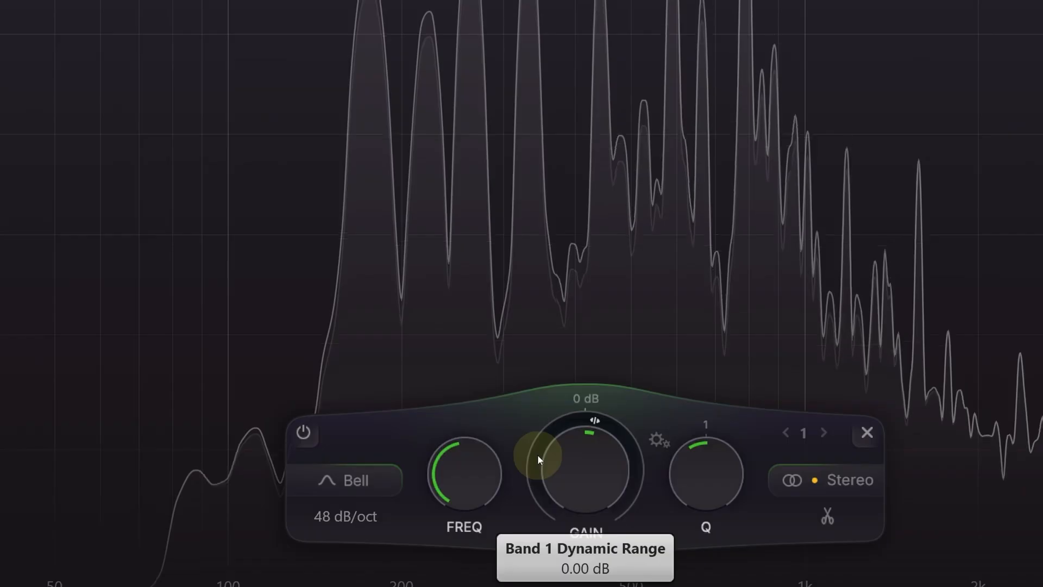
- Give the bell band a -6.22 dB downward dynamic range and make it spectral
{"action": "left_click_drag", "start_coordinate": [454, 497], "coordinate": [448, 520]}
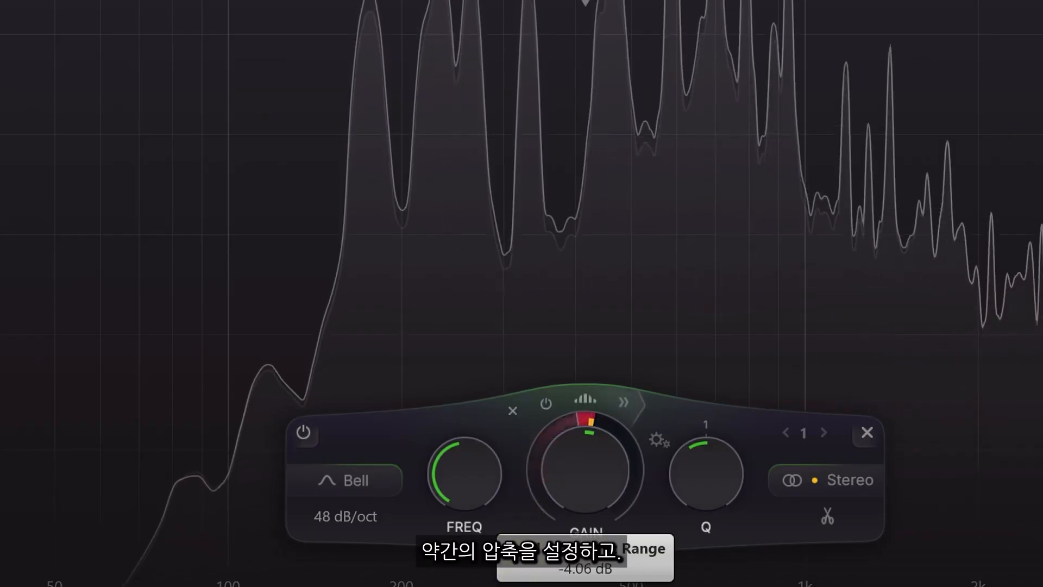
{"action": "left_click_drag", "start_coordinate": [535, 489], "coordinate": [535, 498]}
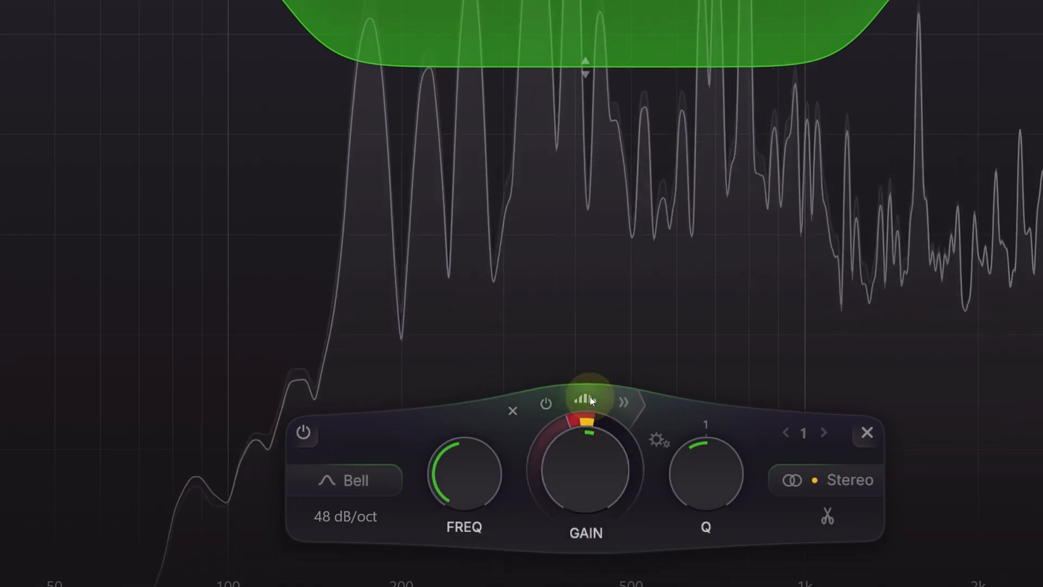
{"action": "left_click", "coordinate": [590, 399]}
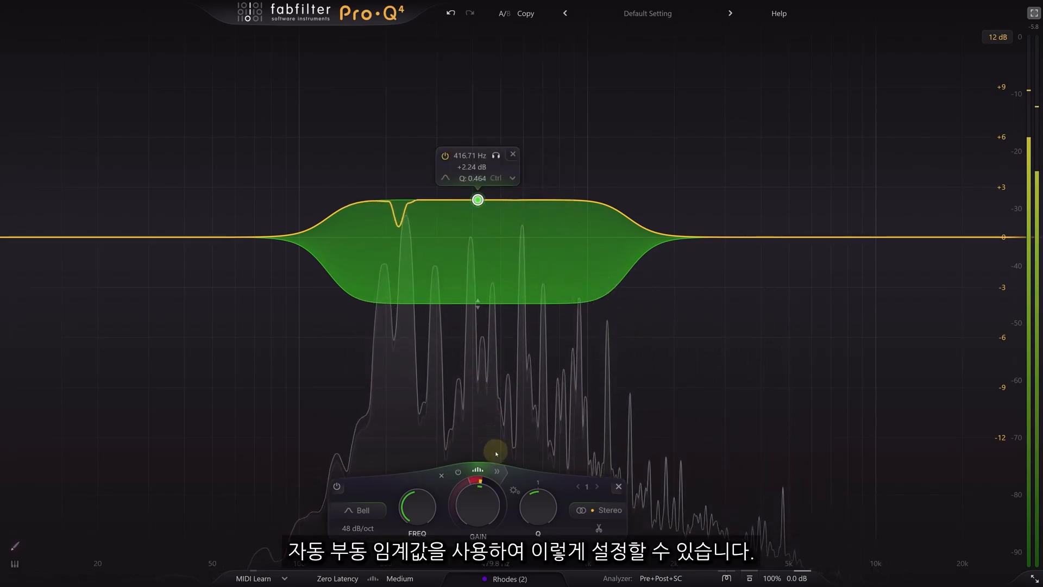
- Set threshold to -29.1 dB, attack to 44.7% and spectral density to 0.00%
{"action": "left_click", "coordinate": [497, 471]}
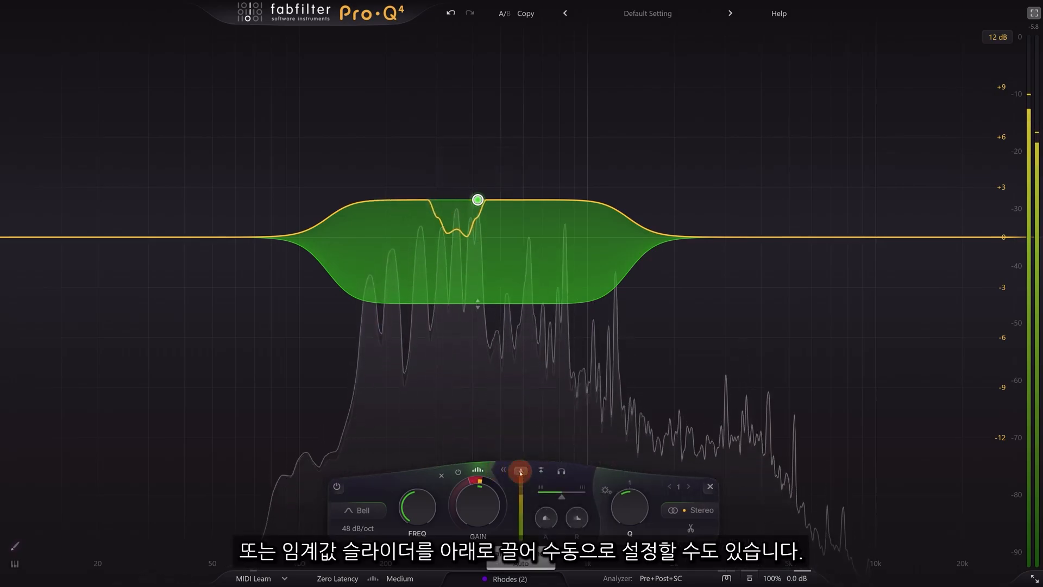
{"action": "left_click_drag", "start_coordinate": [519, 505], "coordinate": [516, 510]}
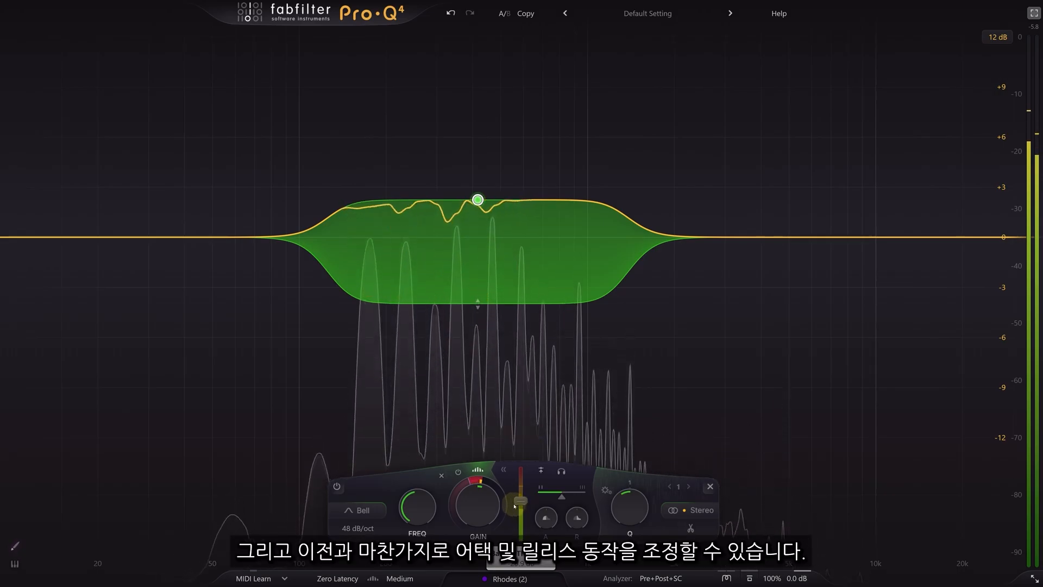
{"action": "left_click_drag", "start_coordinate": [547, 517], "coordinate": [547, 537]}
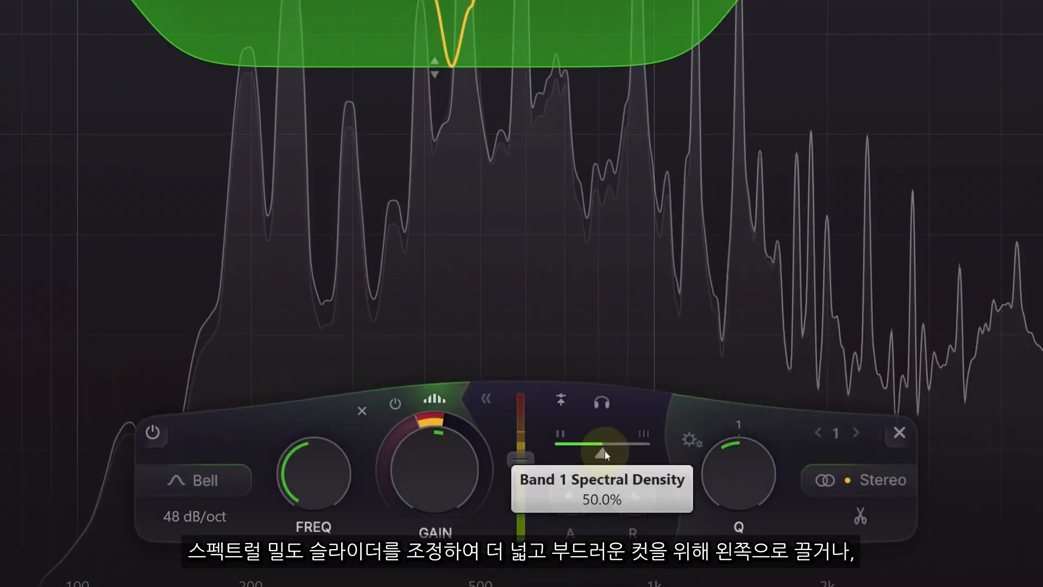
{"action": "left_click_drag", "start_coordinate": [604, 453], "coordinate": [533, 461]}
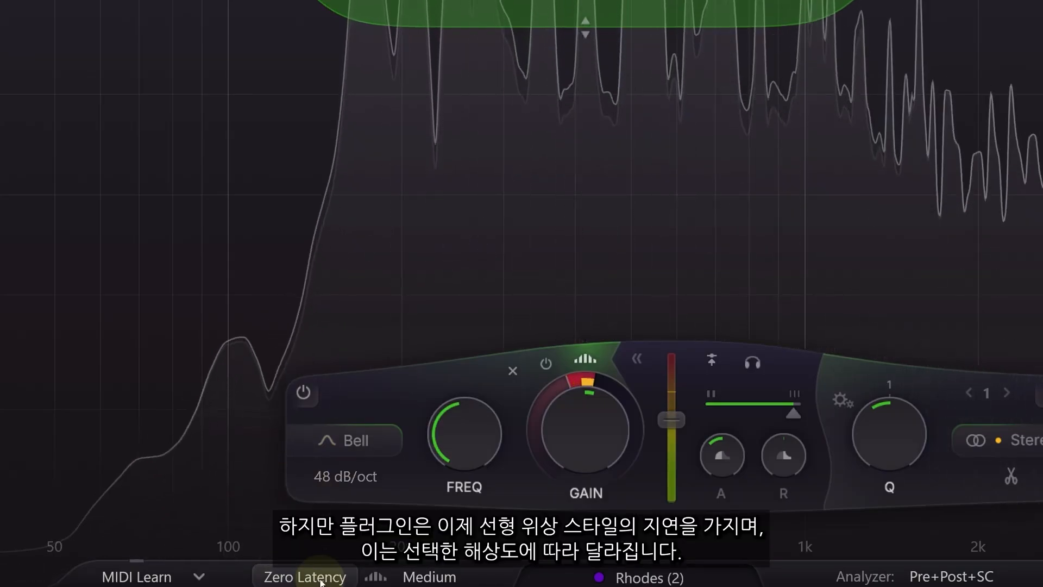
{"action": "left_click", "coordinate": [439, 579]}
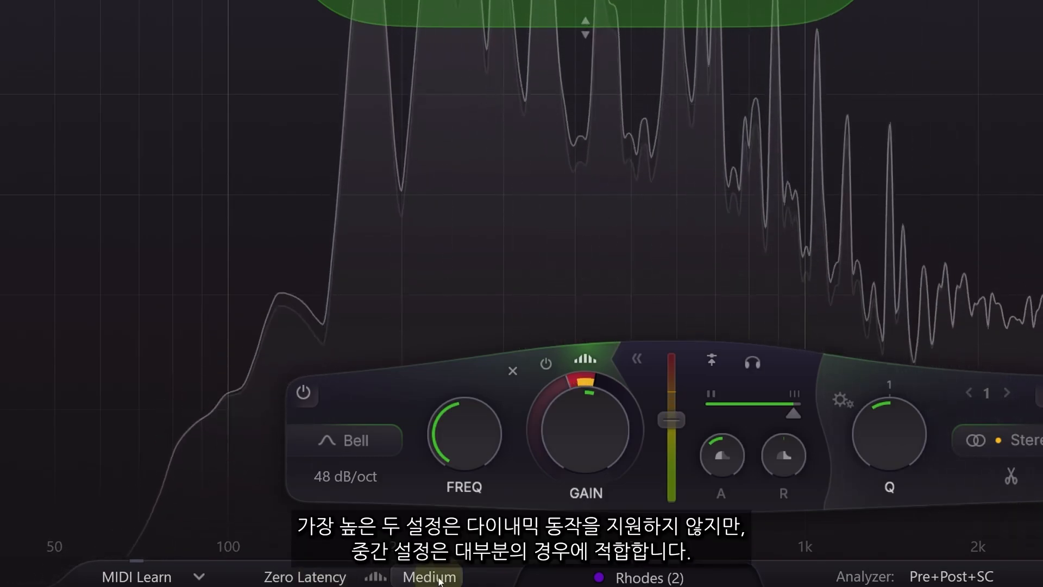
{"action": "left_click", "coordinate": [440, 579]}
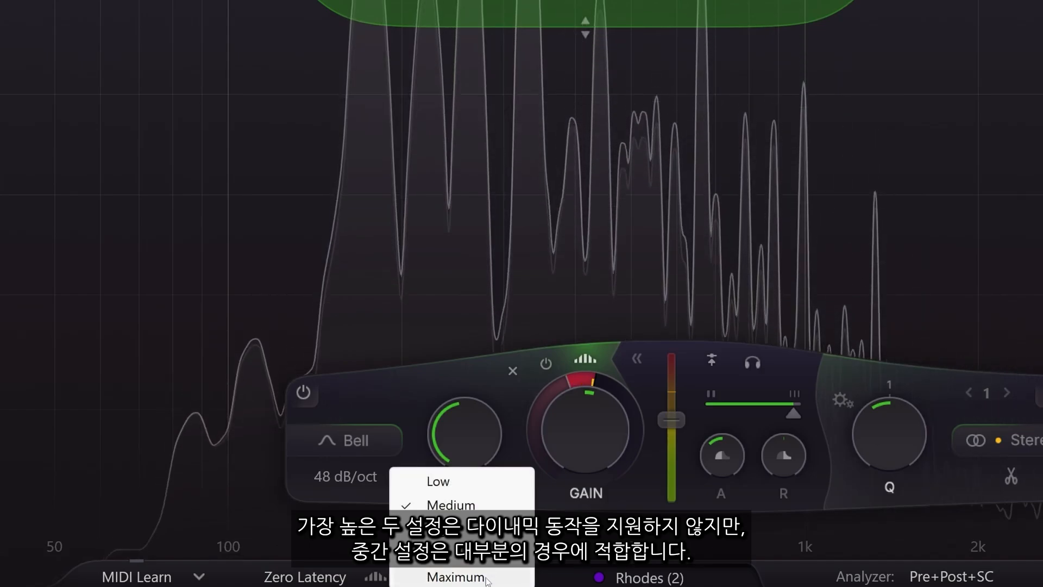
{"action": "left_click", "coordinate": [482, 506]}
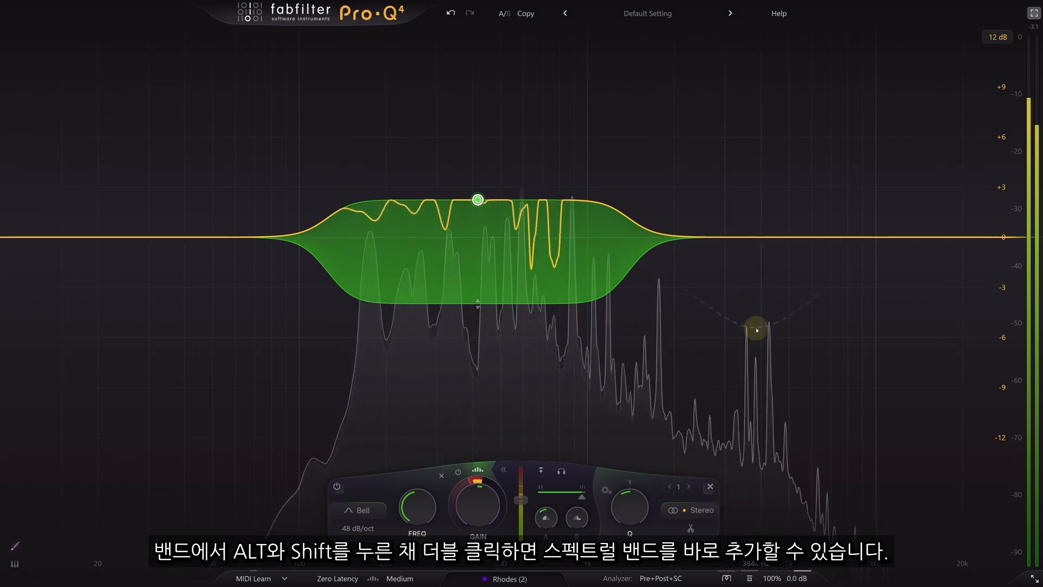
- Add a spectral dynamic bell band near 3844 Hz on the Rhodes curve
{"action": "double_click", "coordinate": [756, 328], "text": "alt+shift"}
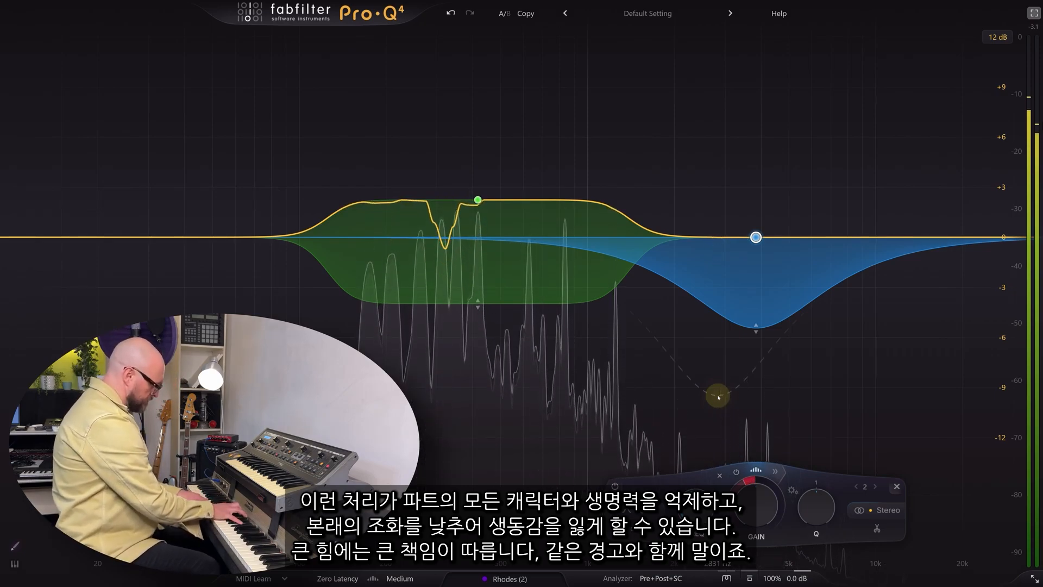
{"action": "mouse_move", "coordinate": [439, 311]}
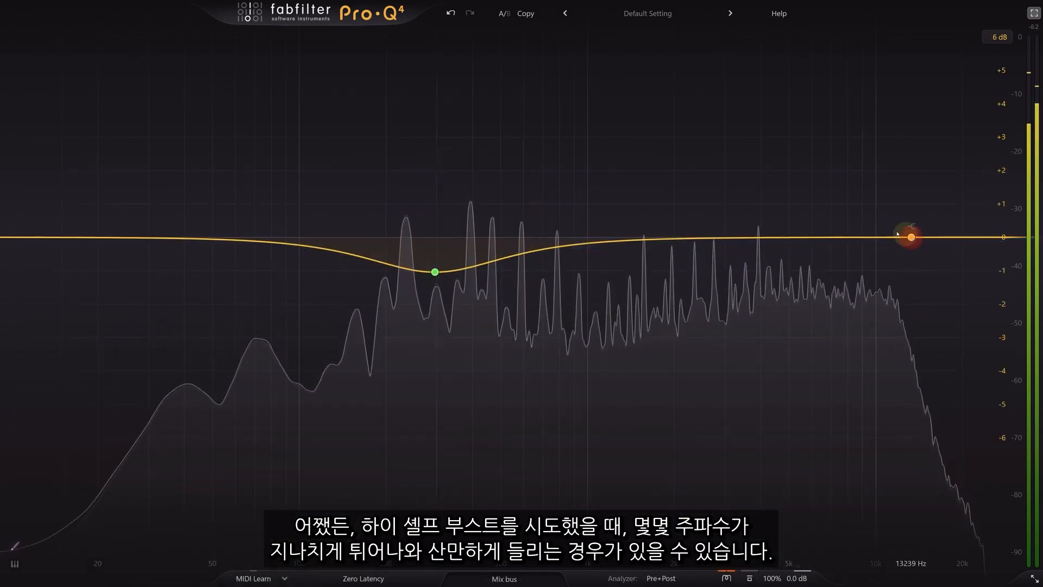
- Create a high shelf boost, make it spectral, extend its dynamic range downward, and move it to 4493.7 Hz
{"action": "left_click_drag", "start_coordinate": [912, 237], "coordinate": [805, 210]}
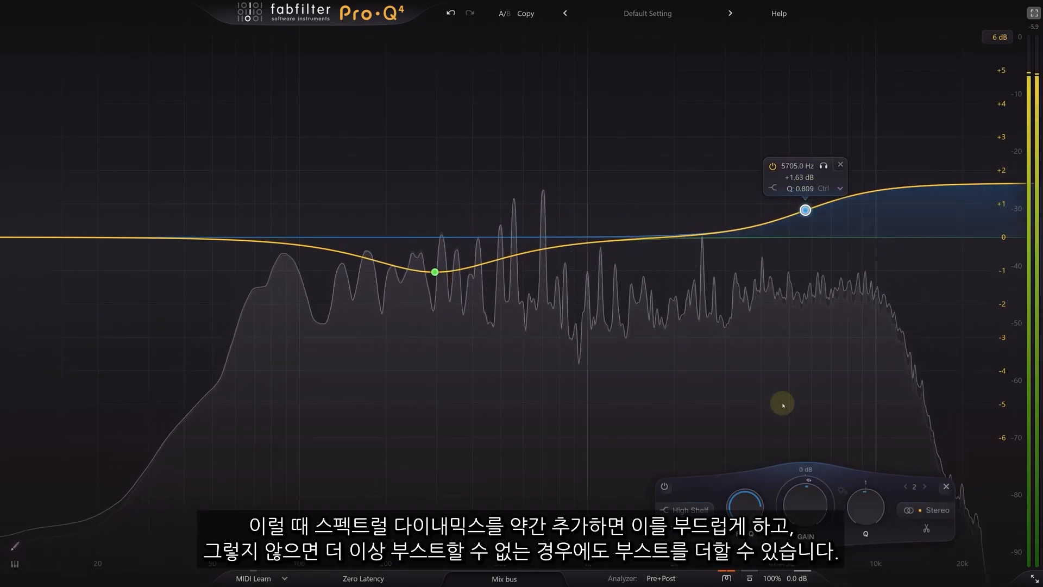
{"action": "left_click", "coordinate": [806, 470]}
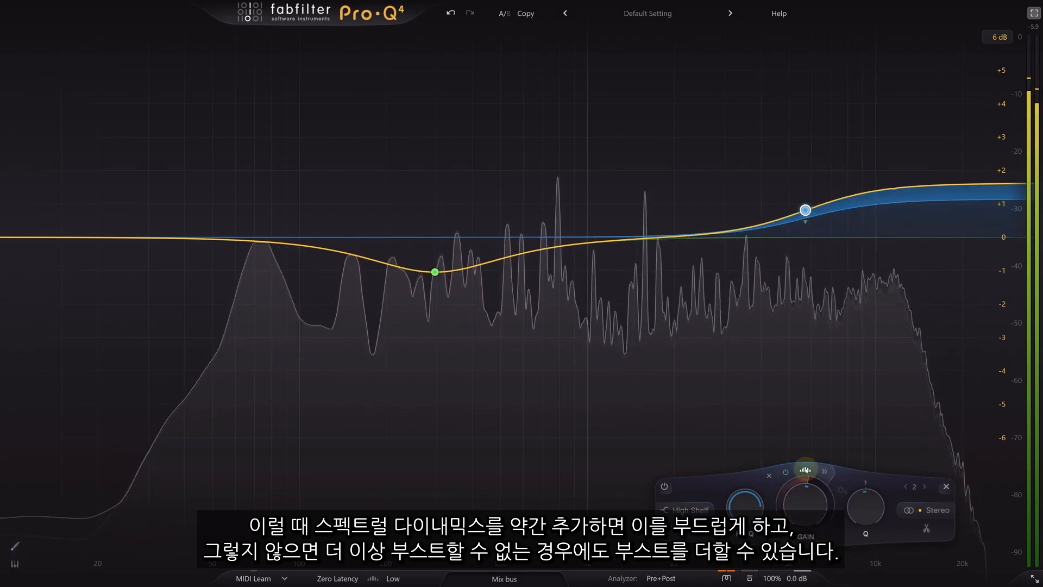
{"action": "left_click_drag", "start_coordinate": [782, 500], "coordinate": [782, 522]}
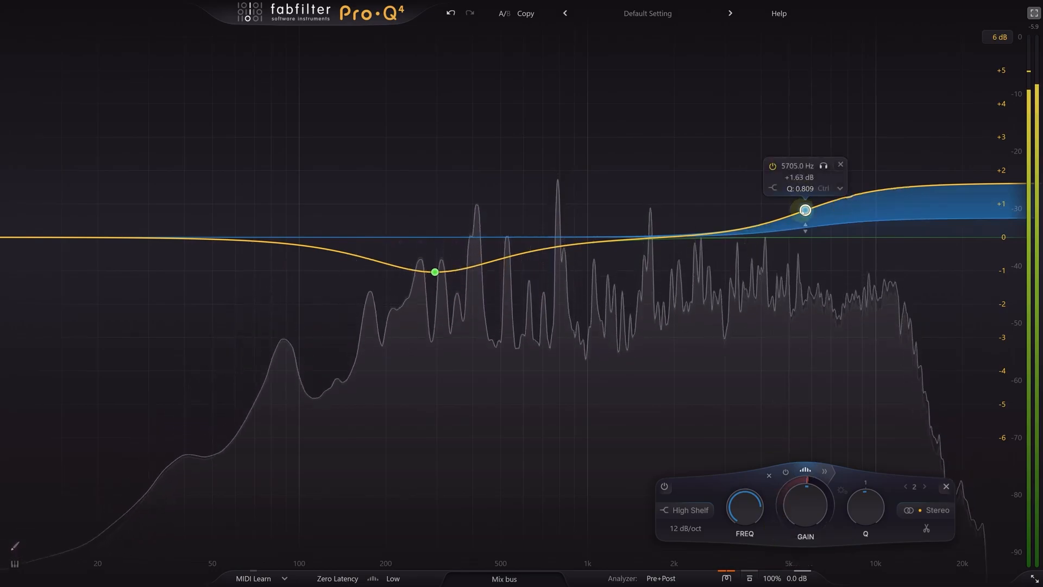
{"action": "left_click_drag", "start_coordinate": [805, 210], "coordinate": [775, 208]}
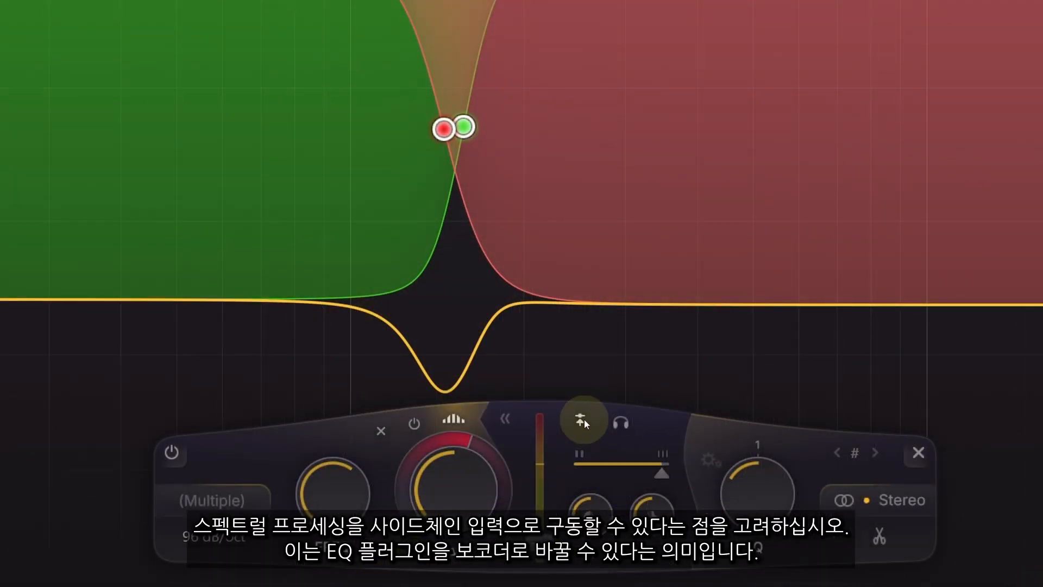
- Switch the spectral bands' dynamics to trigger from the external sidechain input
{"action": "left_click", "coordinate": [581, 419]}
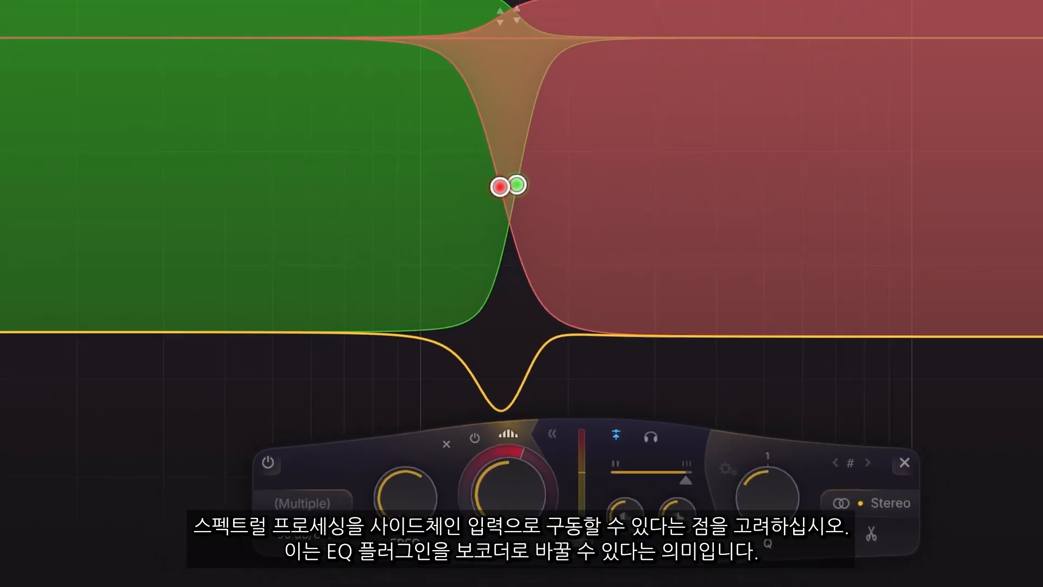